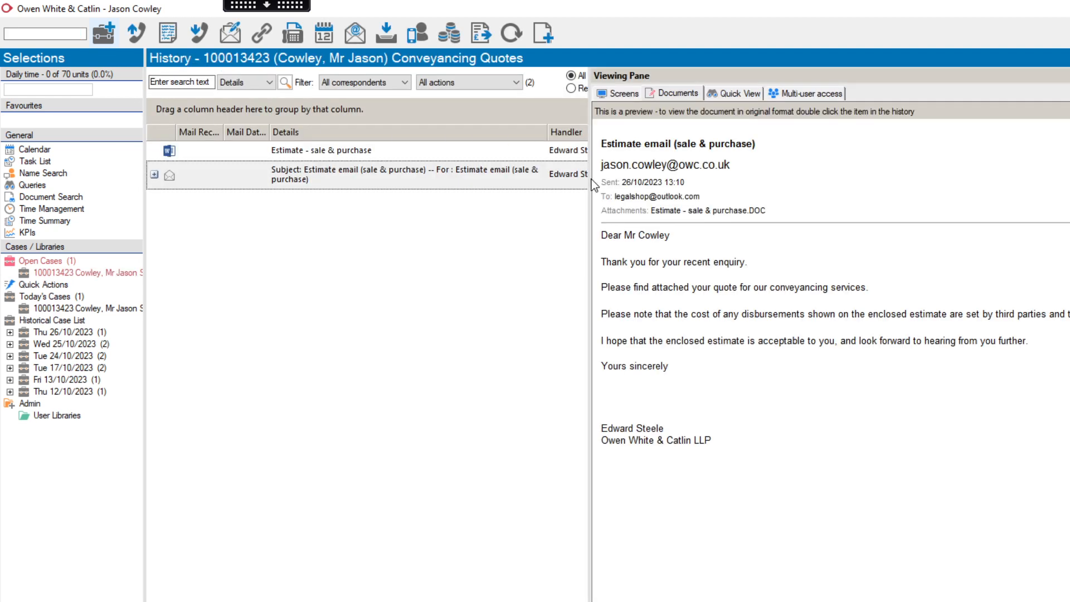
Create a live conveyancing case and client file from the quote's Client 1 & 2 screen.
left_click_drag(586, 177, 762, 197)
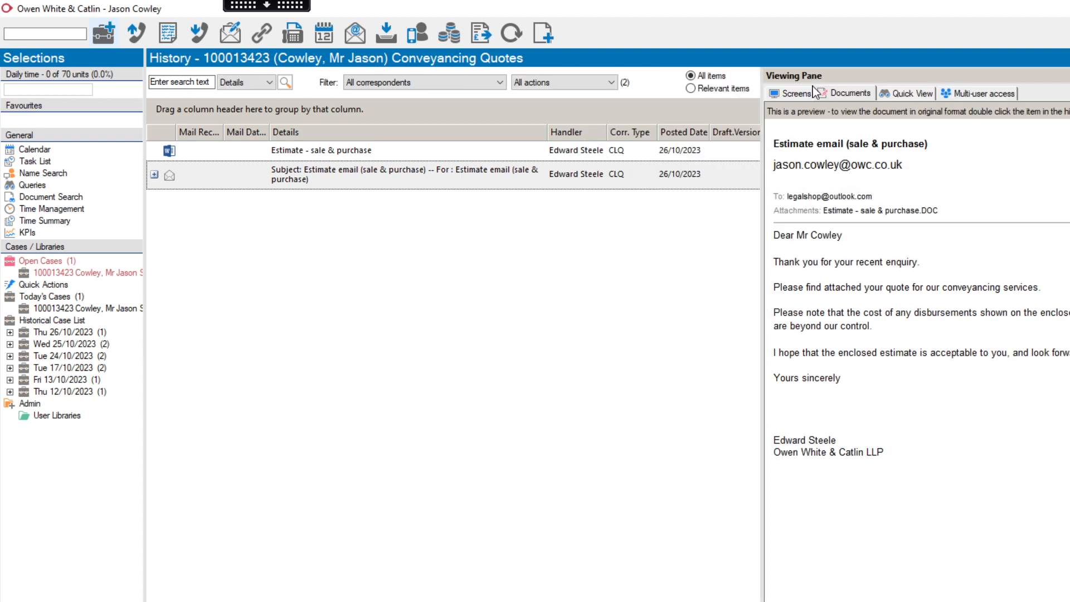
left_click(799, 95)
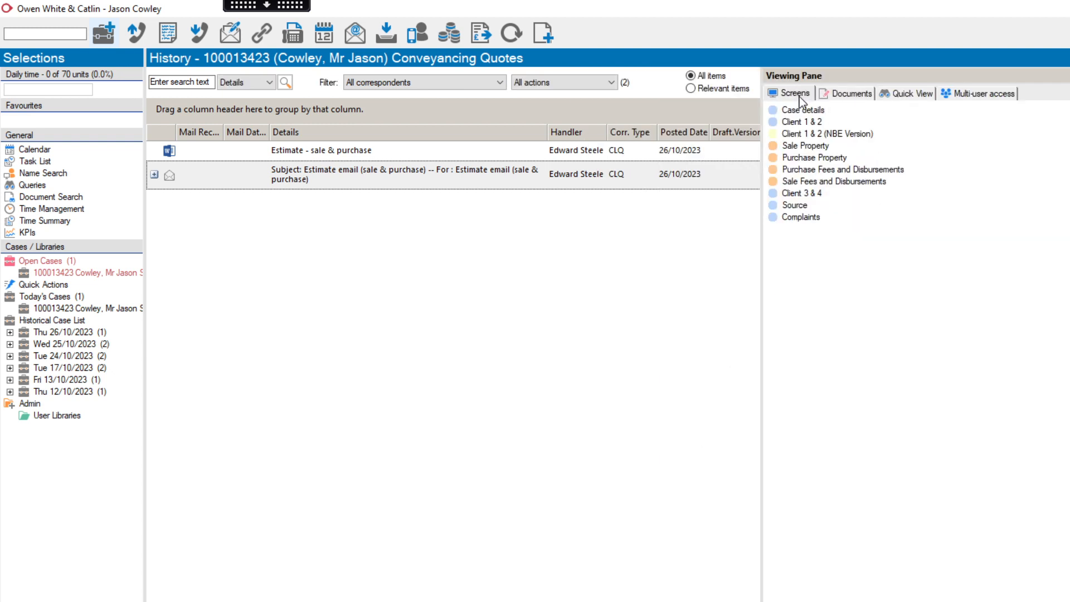
left_click(803, 124)
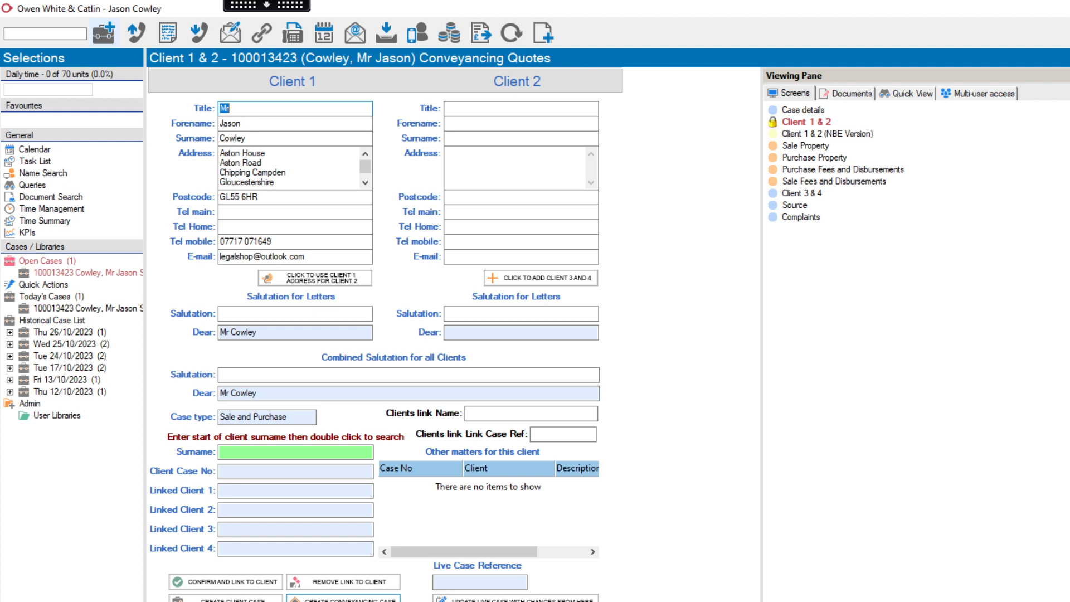
left_click(343, 599)
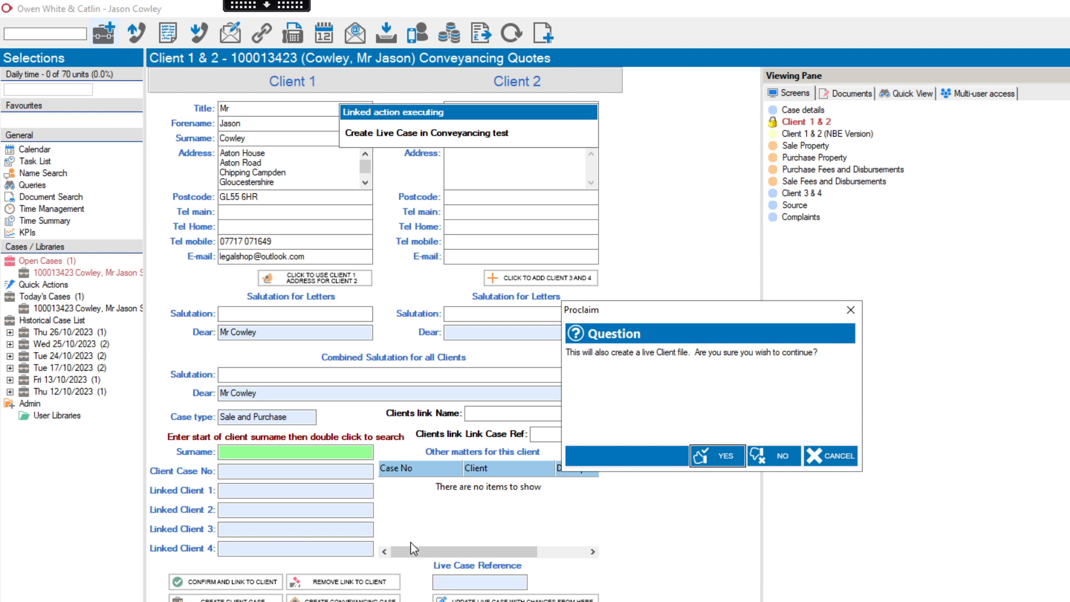
left_click(722, 466)
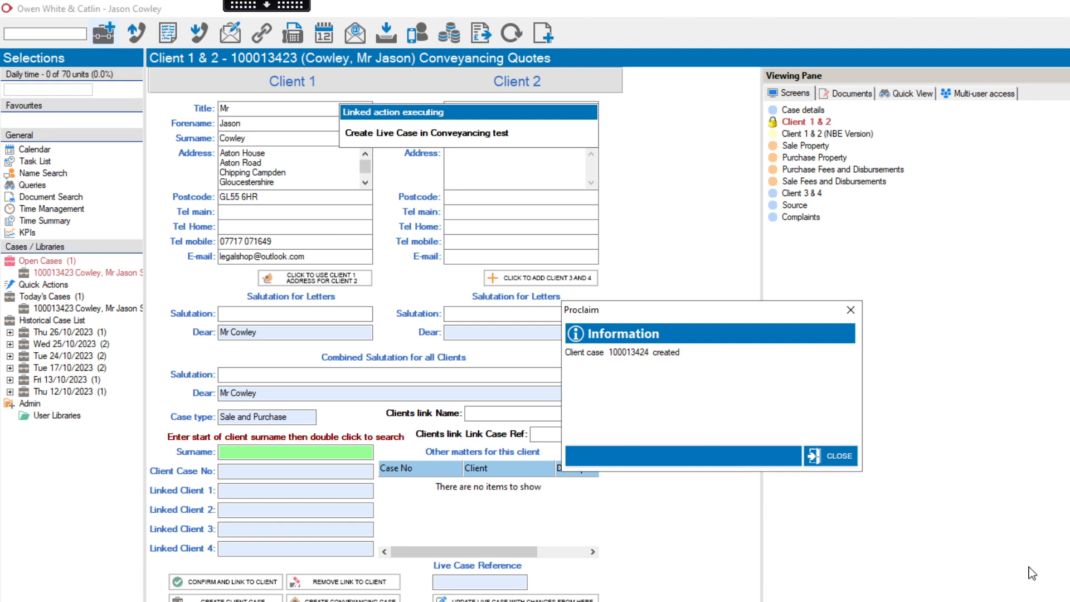
left_click(852, 454)
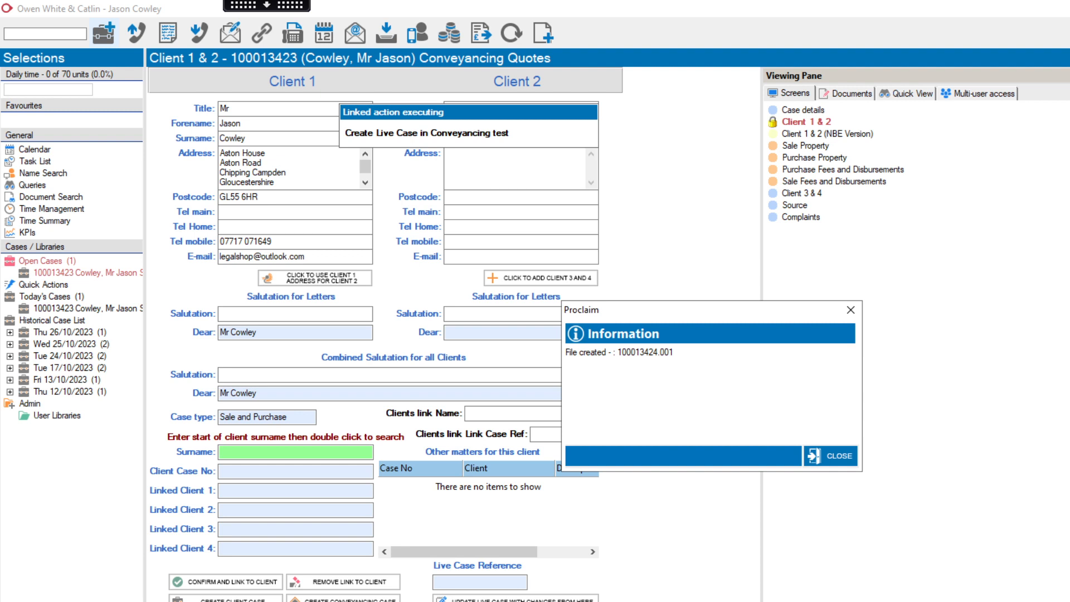
Set the client's contact email to the main address for the first newly created matter.
left_click(834, 456)
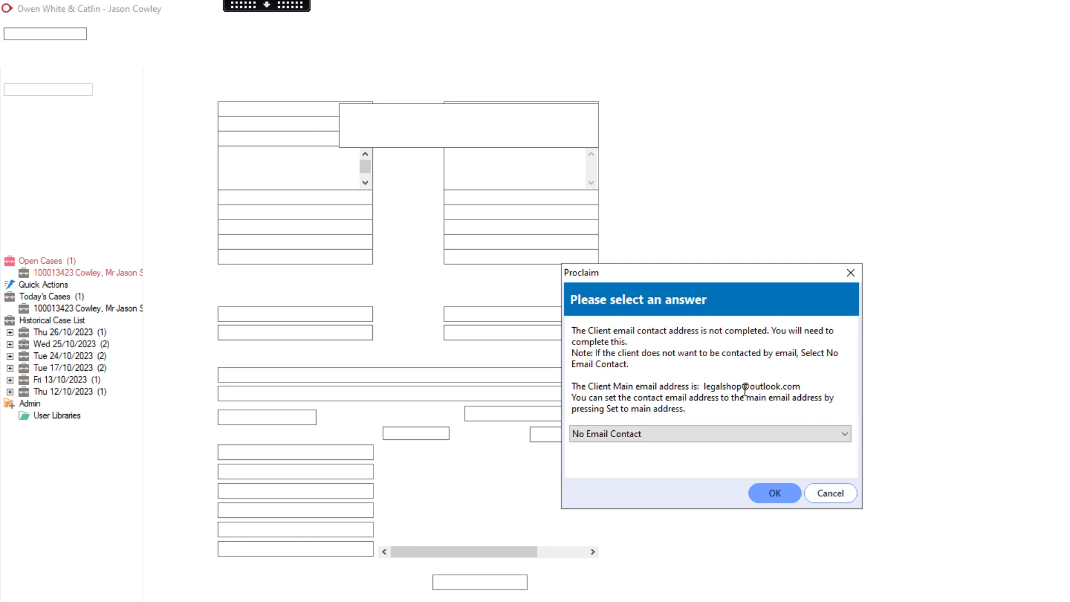
left_click(841, 433)
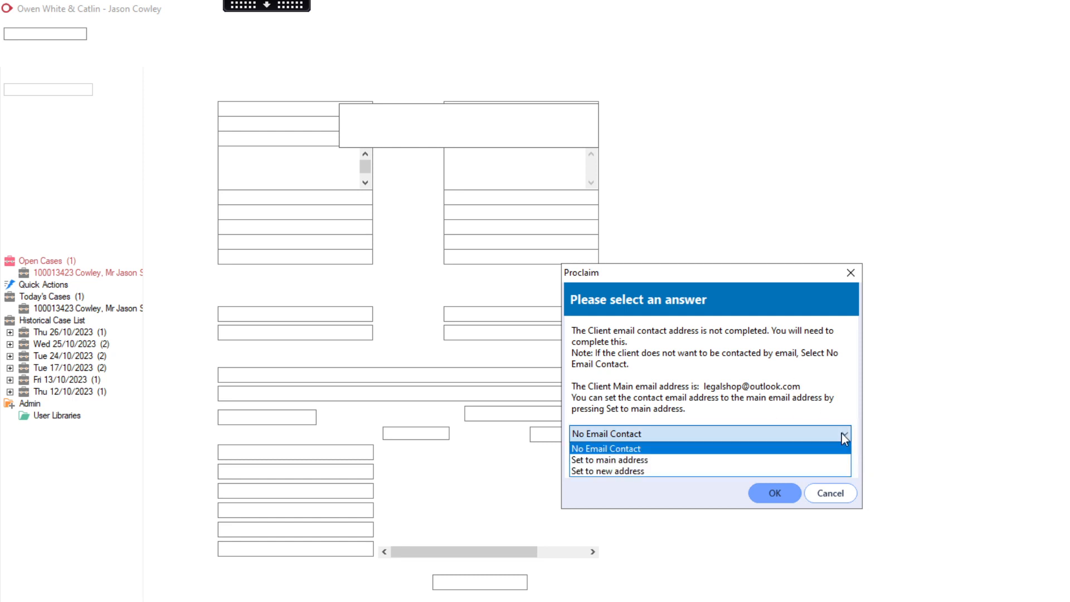
left_click(678, 459)
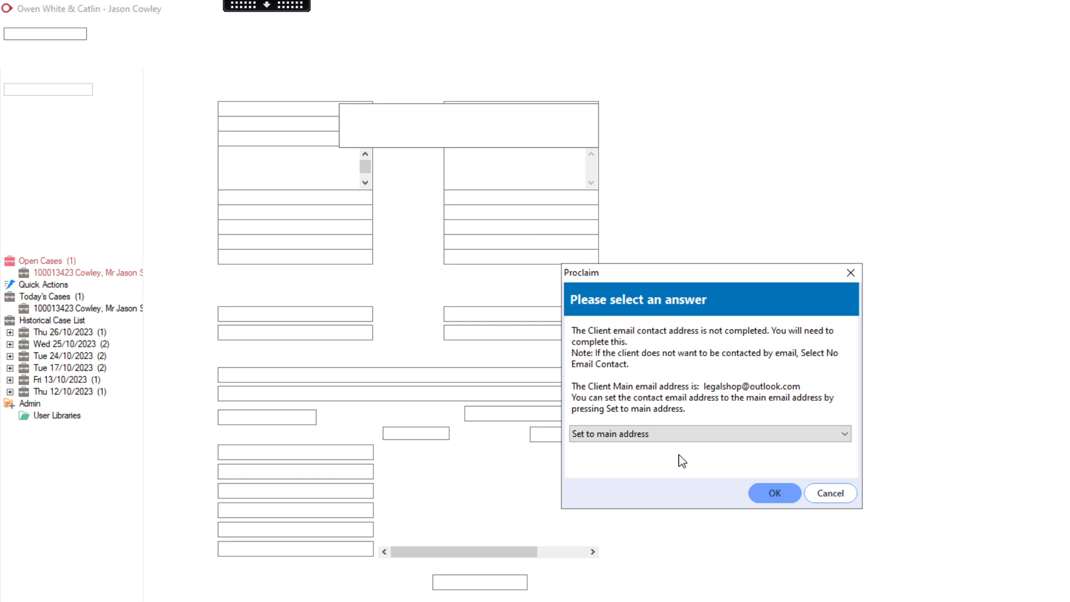
left_click(762, 492)
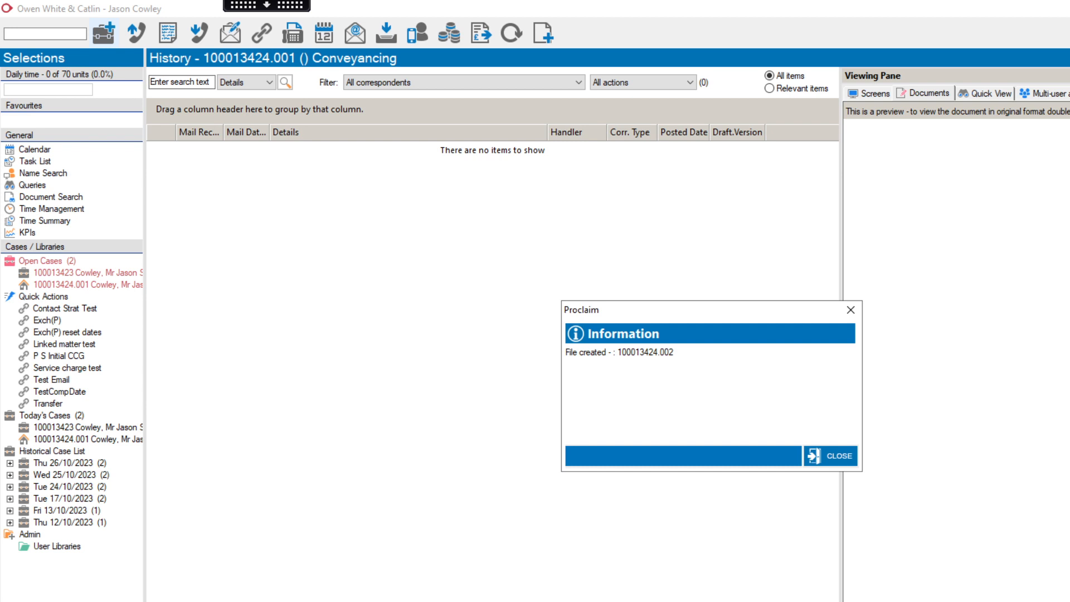
Set the client's contact email to the main address for the second newly created matter.
left_click(832, 455)
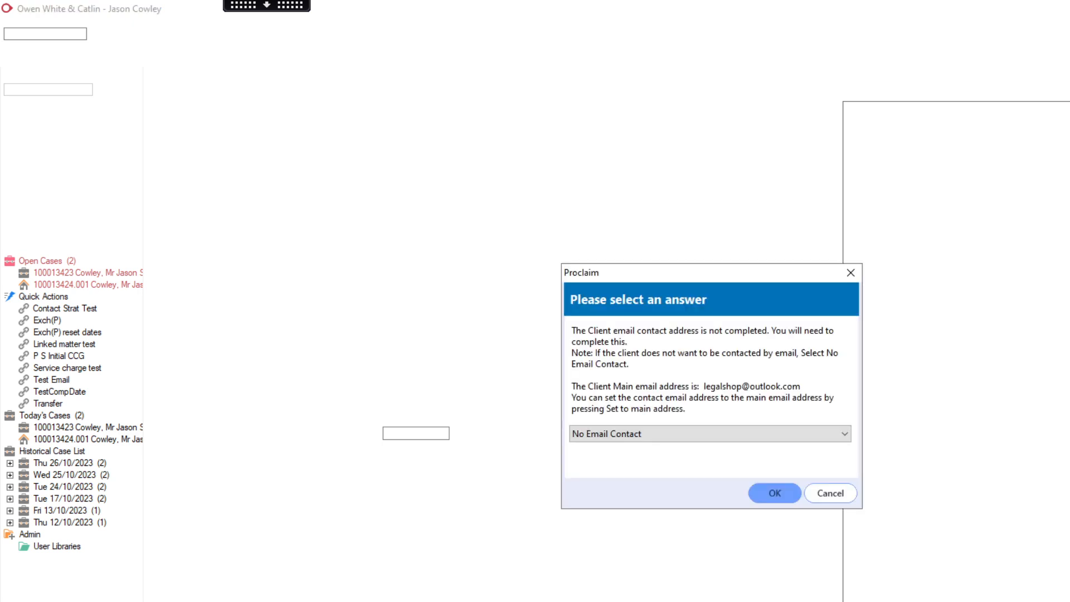
left_click(842, 433)
left_click(747, 458)
left_click(759, 497)
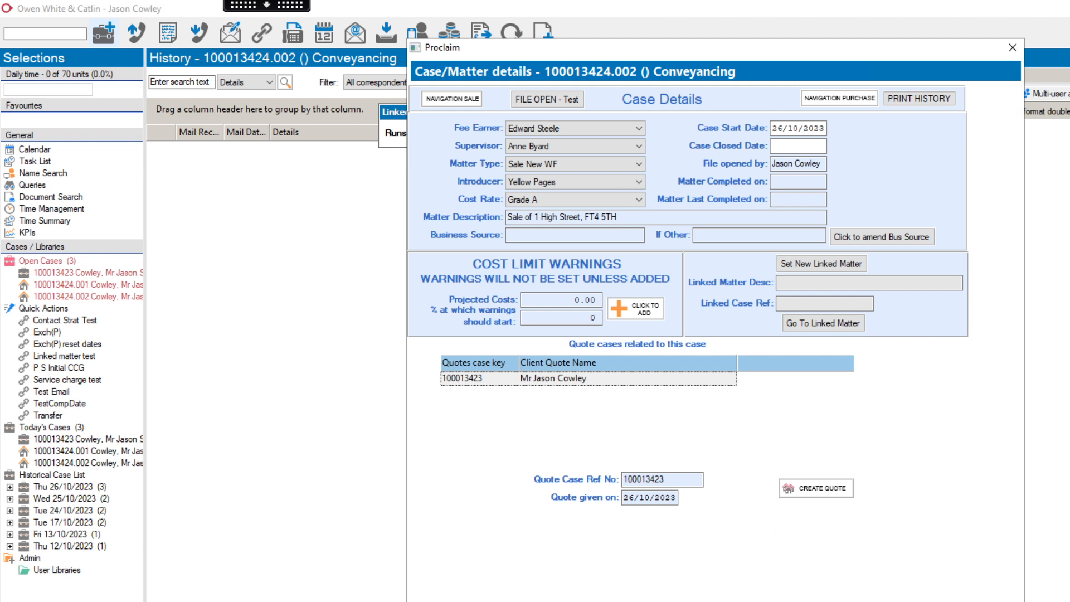
Check and accept the sale matter's case details and the sold property's address and sale price.
left_click(891, 600)
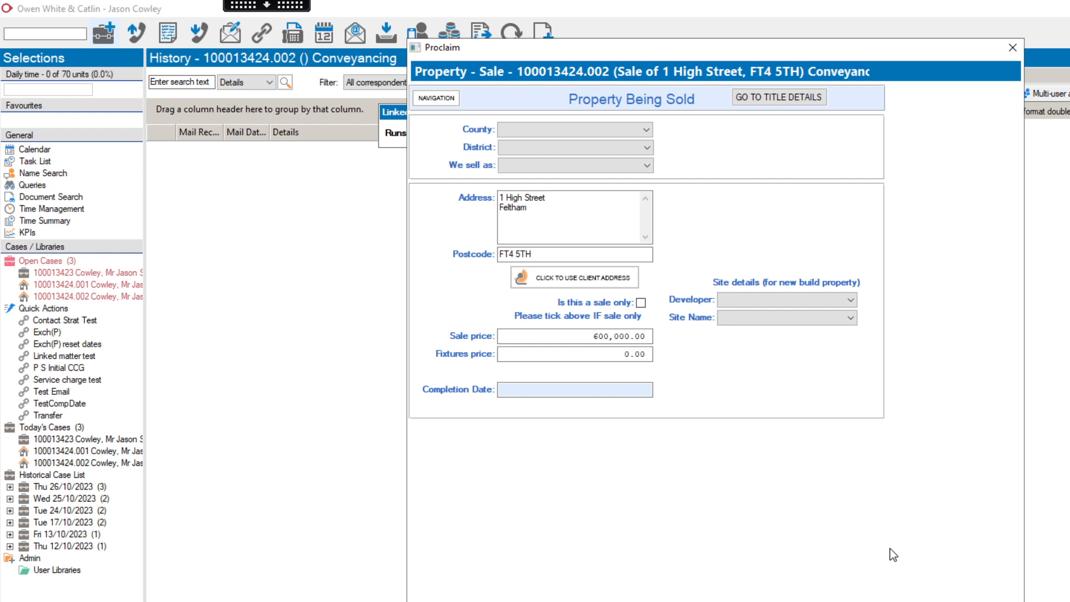
left_click(556, 207)
left_click(580, 336)
left_click(868, 598)
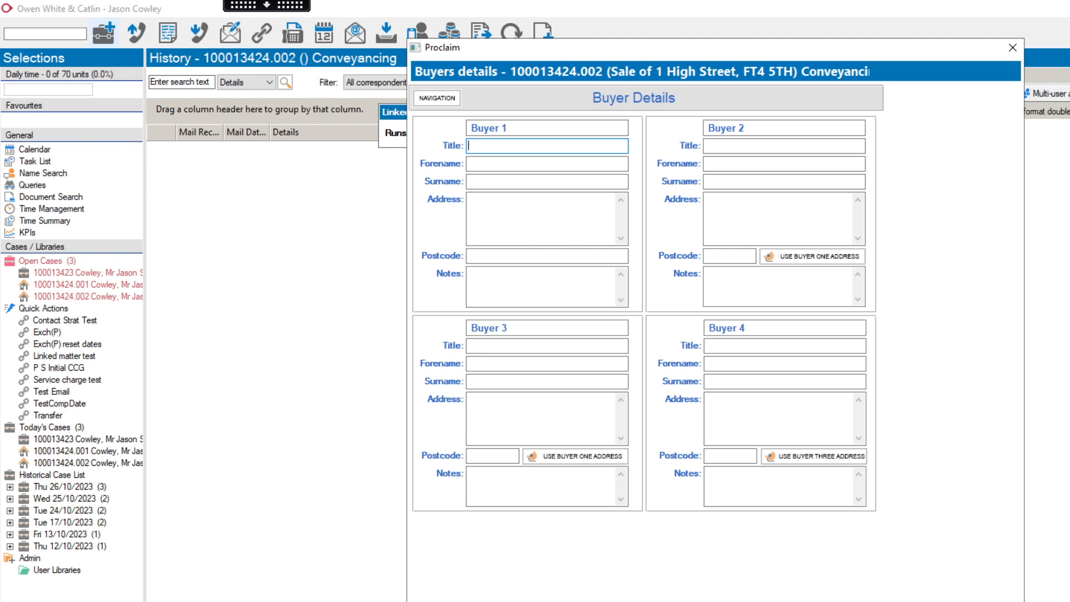
Enter Buyer 1's title as Mr with the buyer's forename and surname, and save the buyer details.
type("Mr")
key("Tab")
type("John")
key("Tab")
type("Buyer")
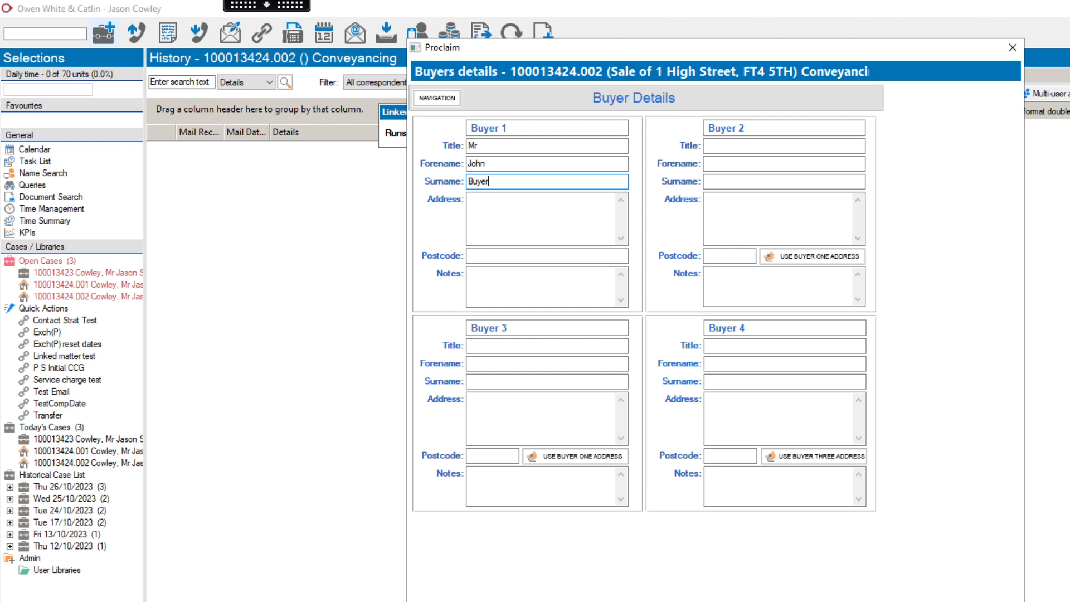
key("Return")
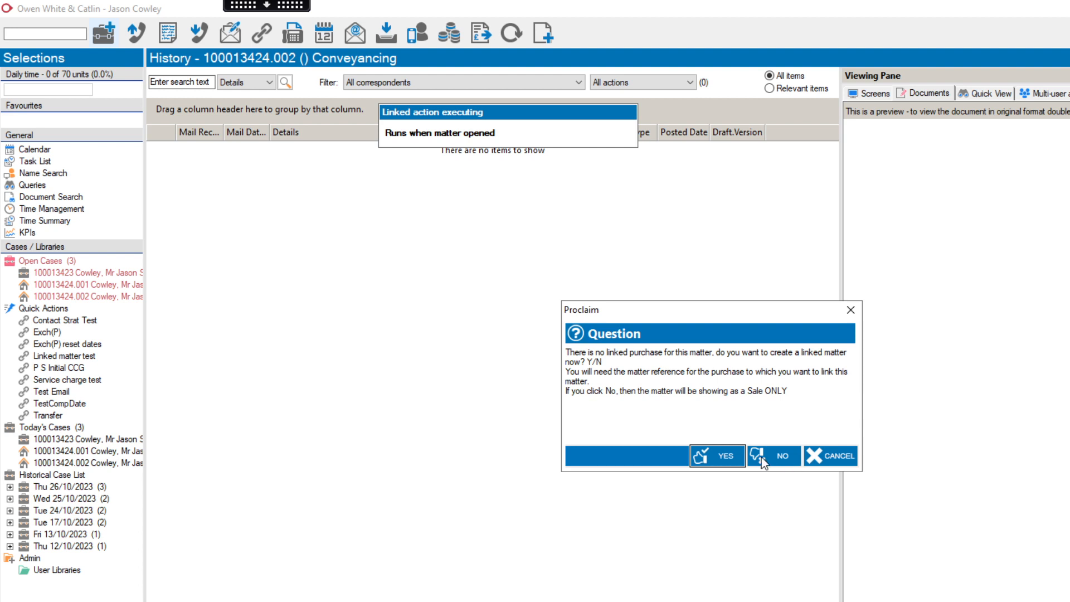
Link the sale to its related purchase matter using the suggested matter reference.
left_click(726, 457)
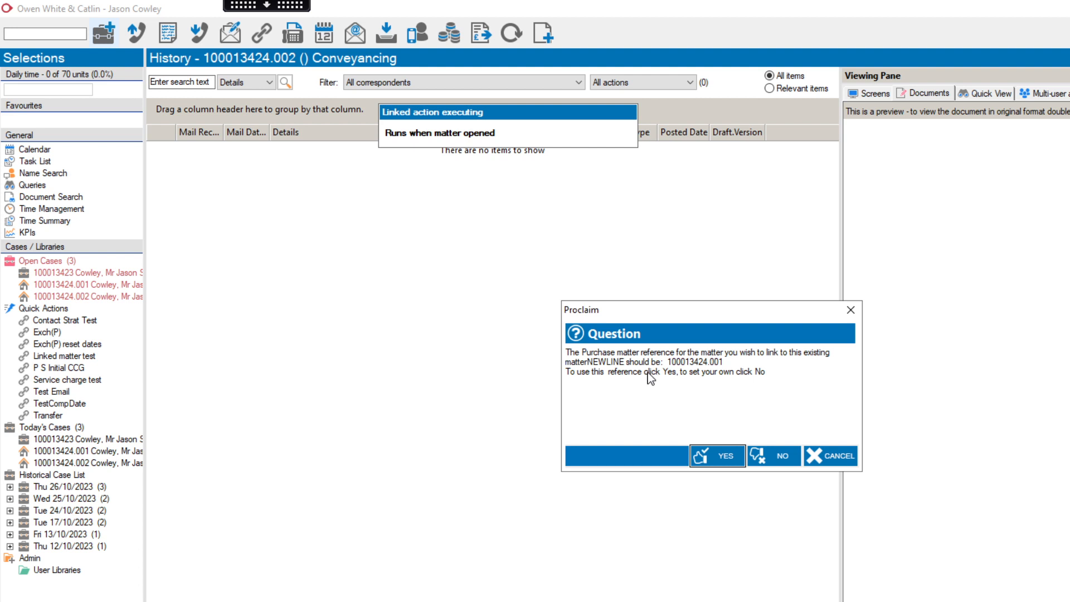
left_click(724, 459)
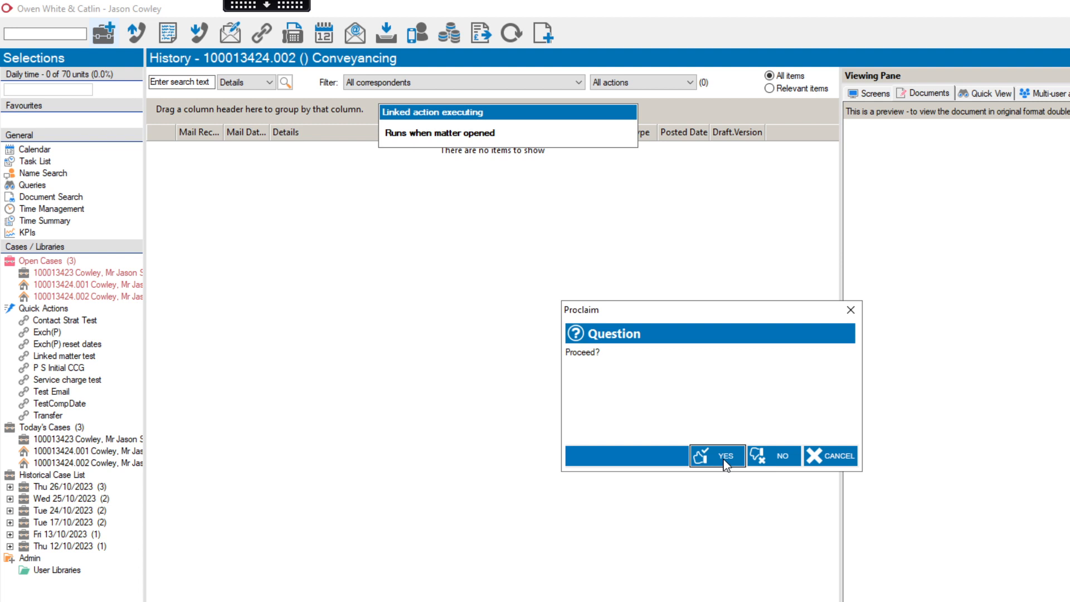
left_click(723, 459)
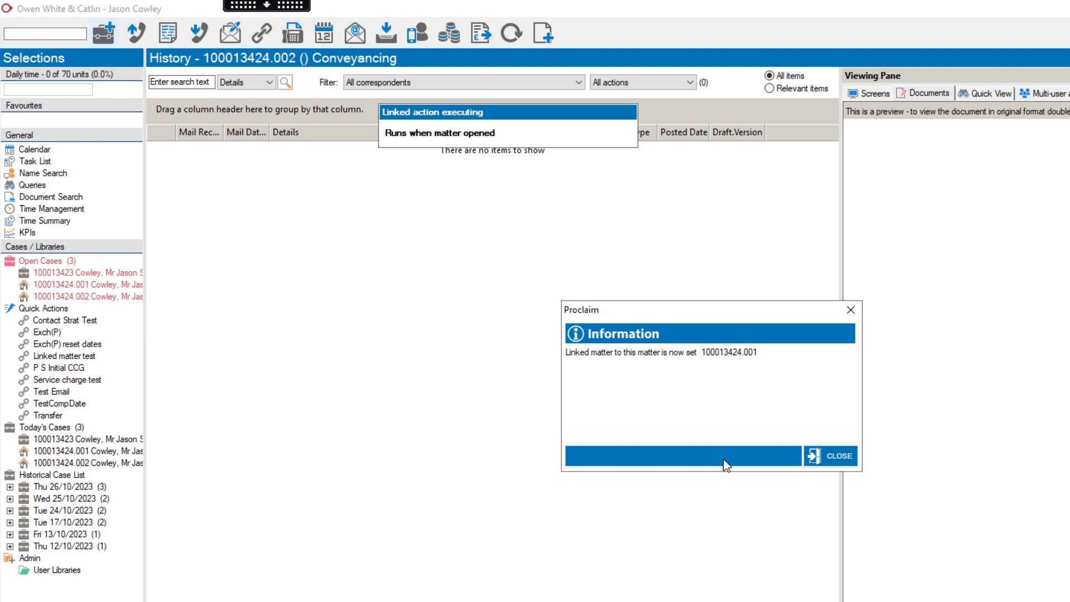
left_click(848, 454)
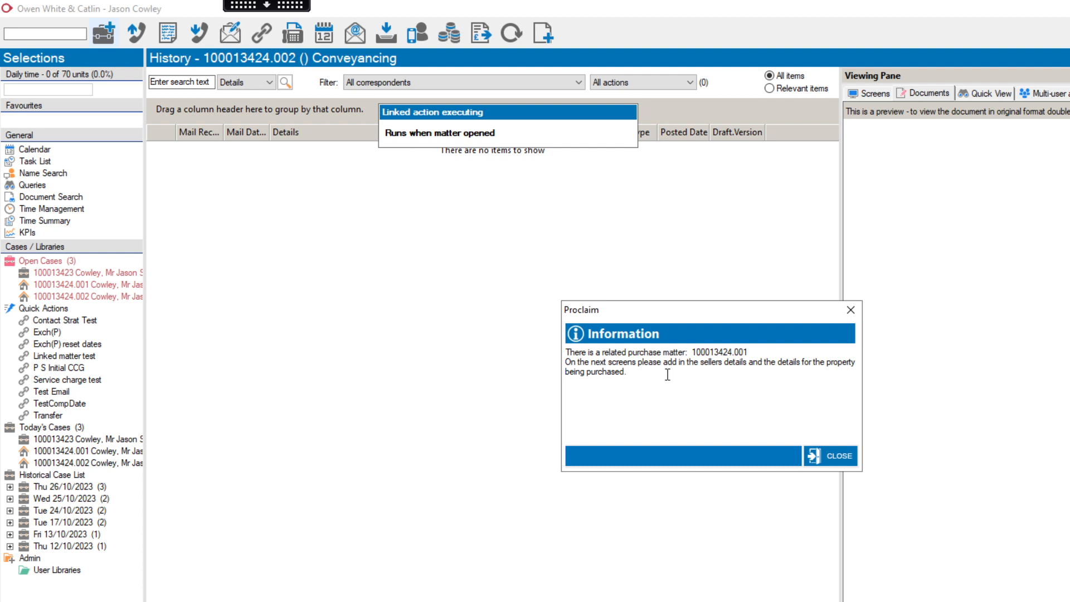
left_click(835, 456)
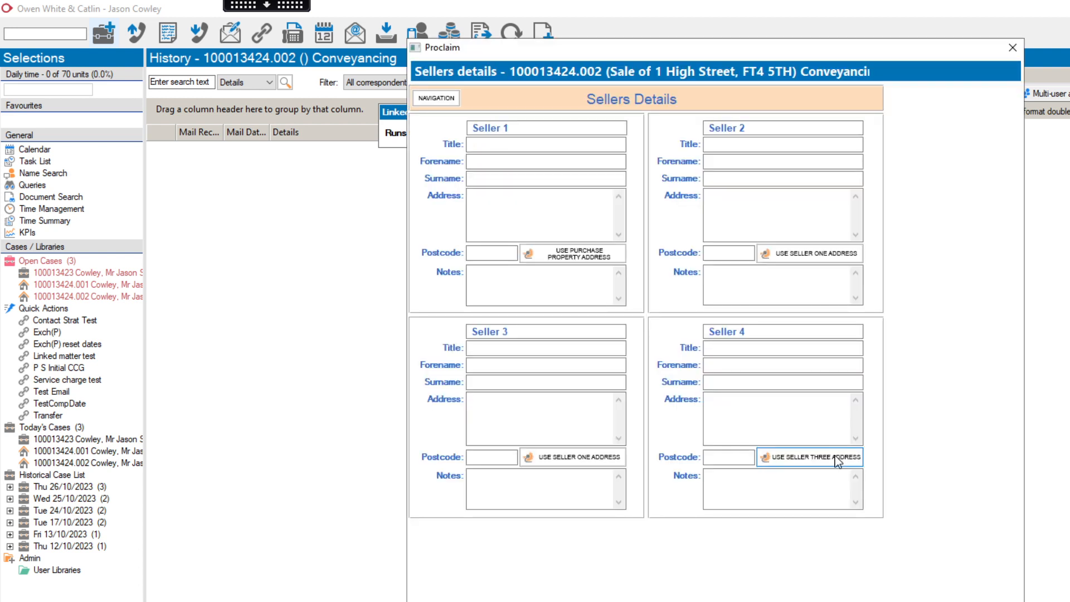
Enter Seller 1's title as Mr with the seller's forename and surname in the sellers details.
left_click(519, 145)
type("Mr")
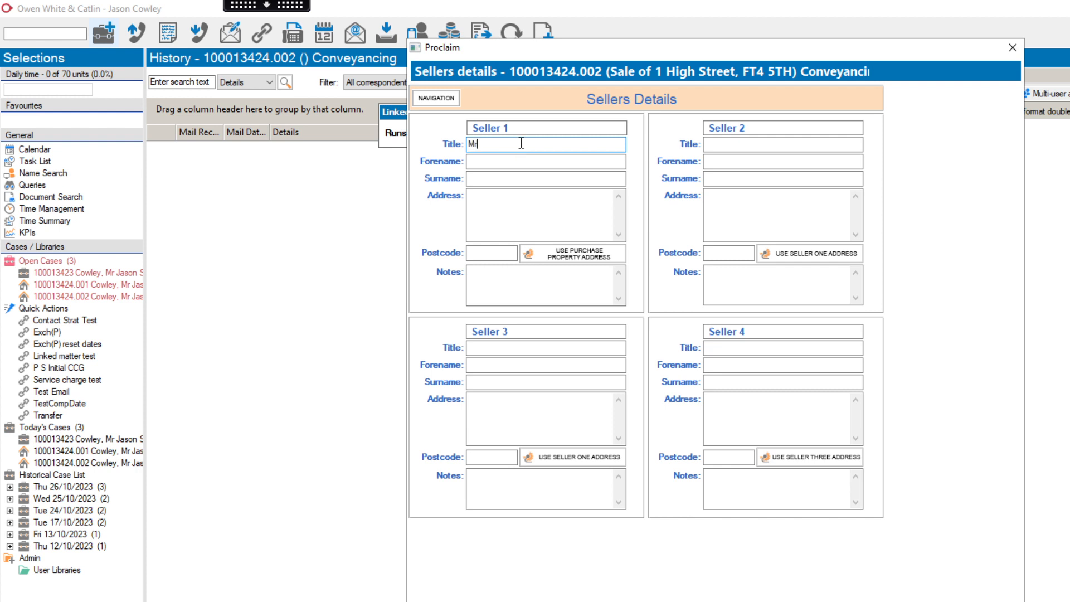
key("Tab")
type("John")
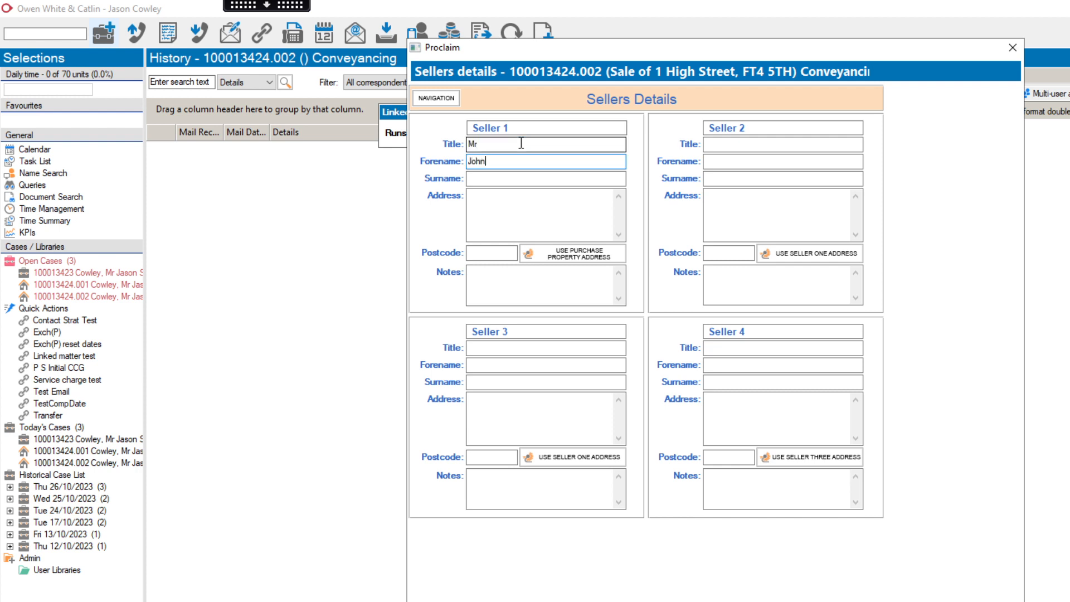
key("Tab")
type("Seller")
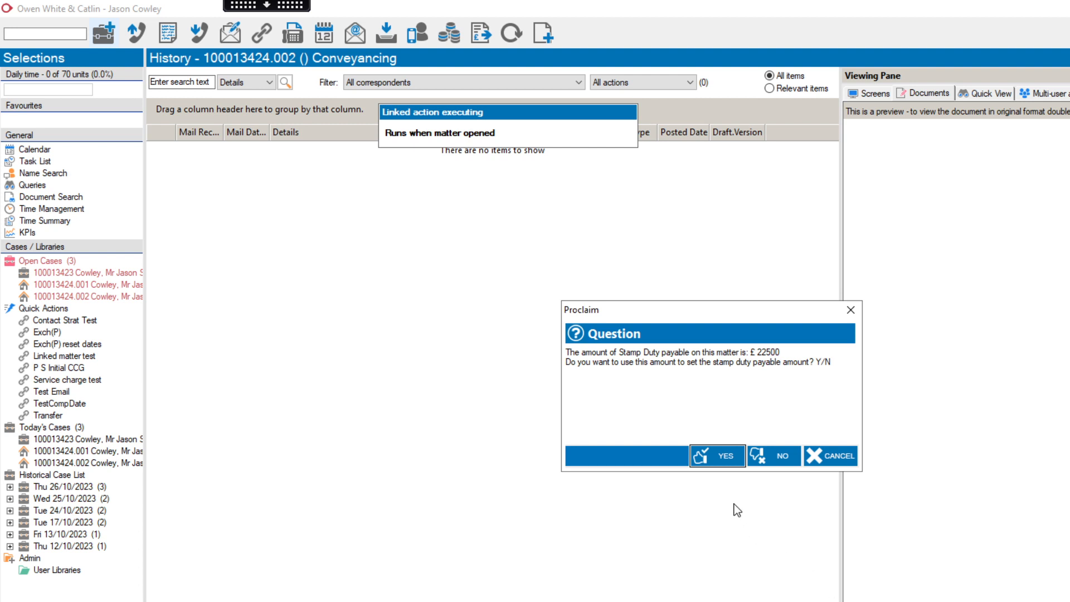
Use the calculated stamp duty amount for the matter and leave the legal fees as quoted.
left_click(724, 457)
left_click(709, 461)
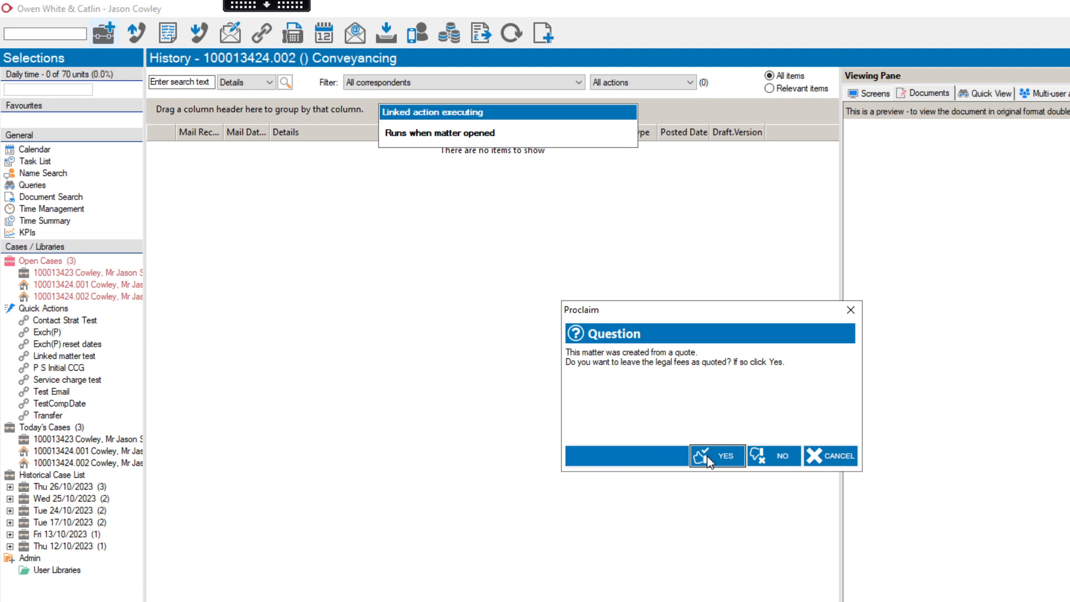
left_click(710, 462)
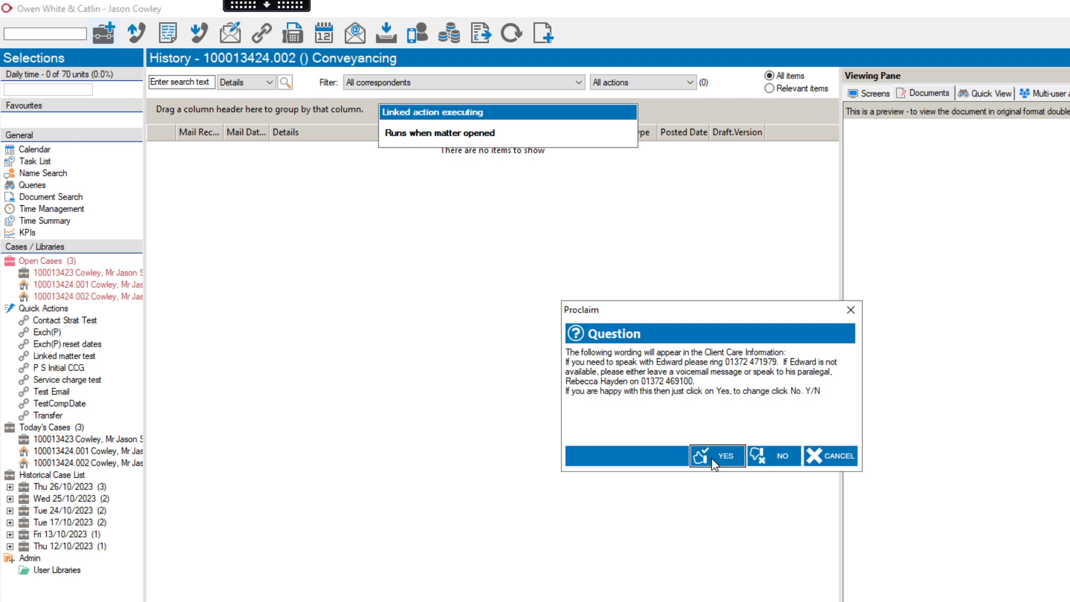
Accept the proposed contact wording and the 10 to 12 weeks time scale for the Client Care Information.
left_click(714, 462)
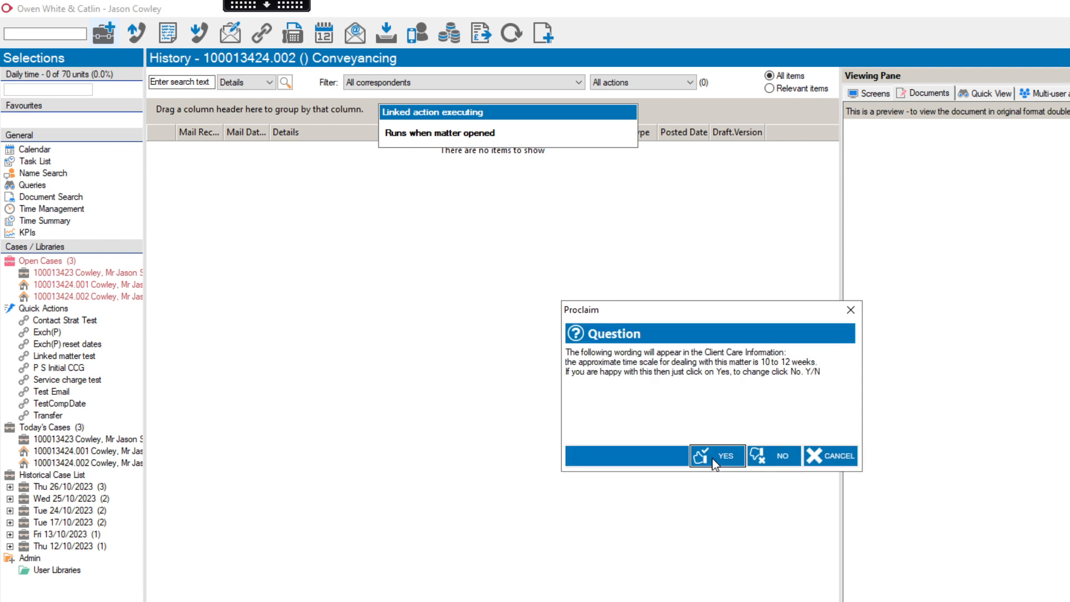
left_click(715, 462)
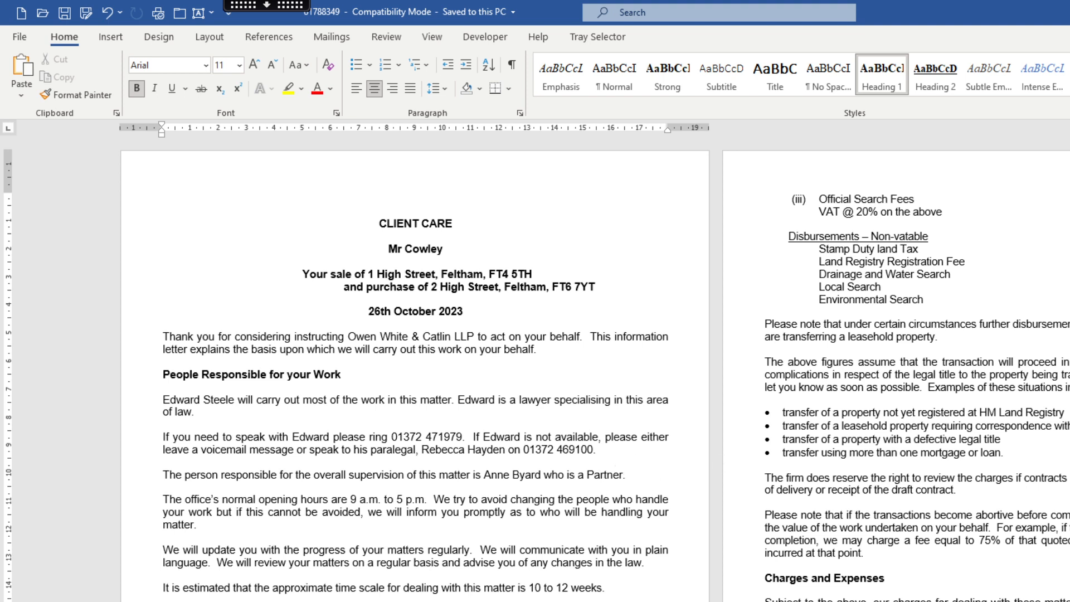
Review the contact paragraph and the estimated time scale in the generated client care document.
scroll(416, 373, "up", 1)
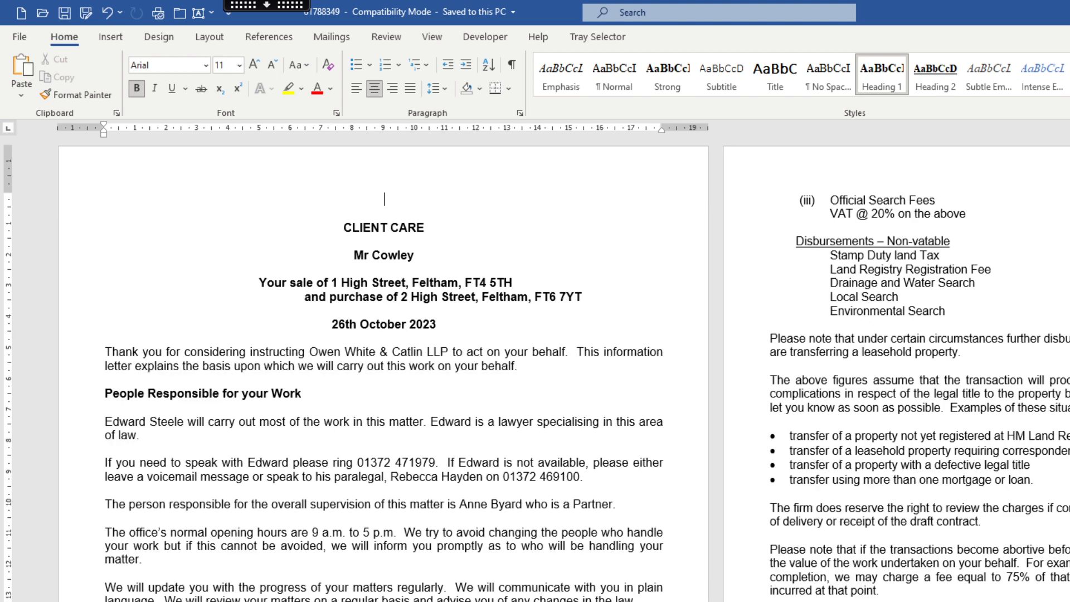
scroll(944, 512, "up", 1)
scroll(946, 511, "down", 4)
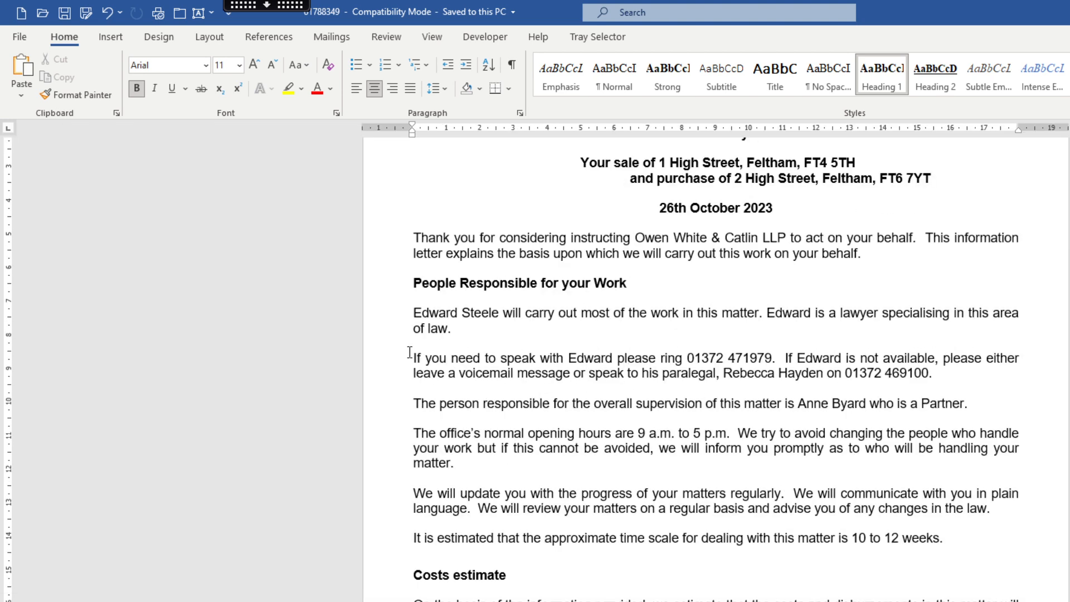
left_click_drag(411, 355, 931, 373)
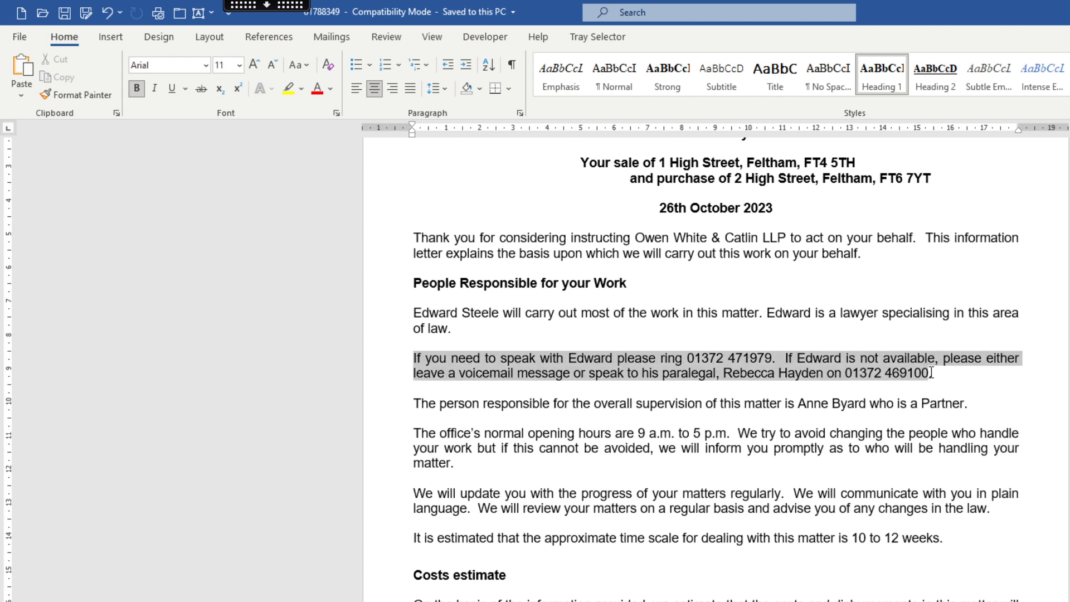
left_click(852, 373)
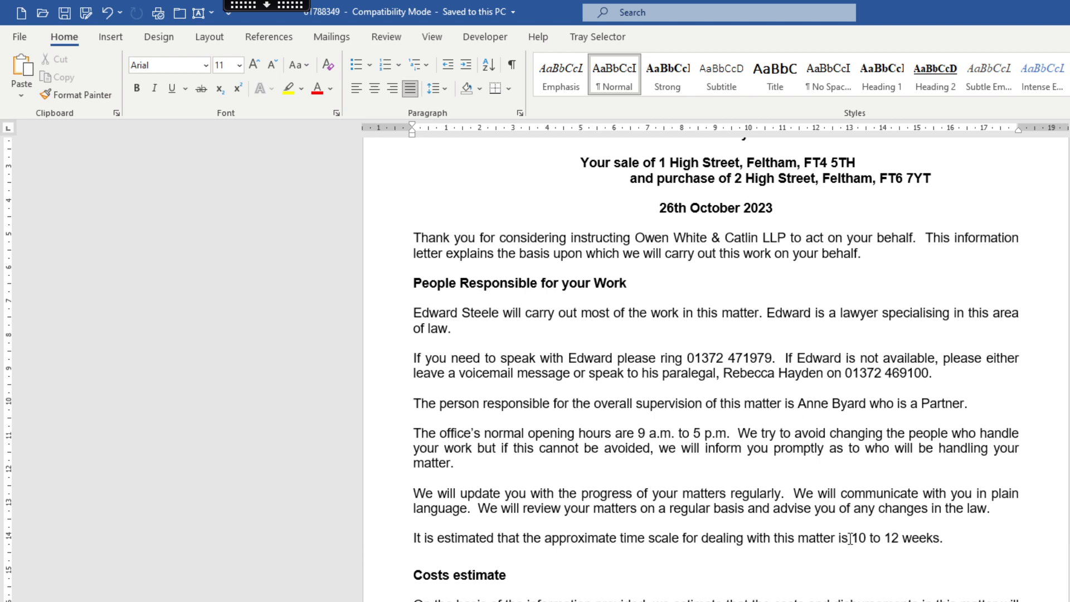
left_click_drag(838, 539, 929, 538)
left_click(711, 460)
Examine the costs estimate in the client care document, including the purchase charge and the new build fee.
scroll(727, 454, "down", 2)
scroll(727, 455, "down", 2)
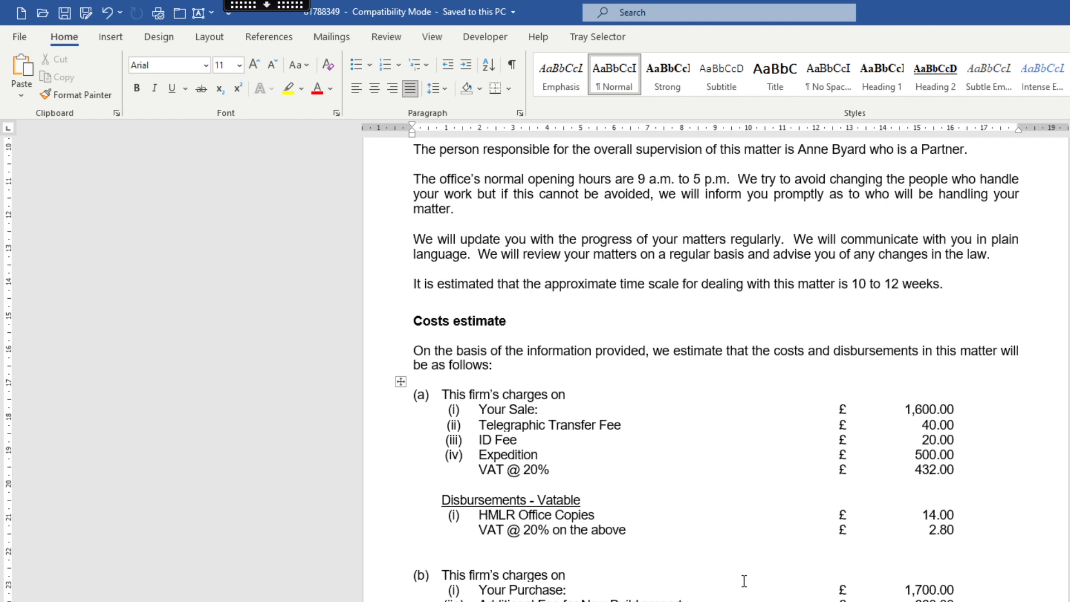
double_click(906, 589)
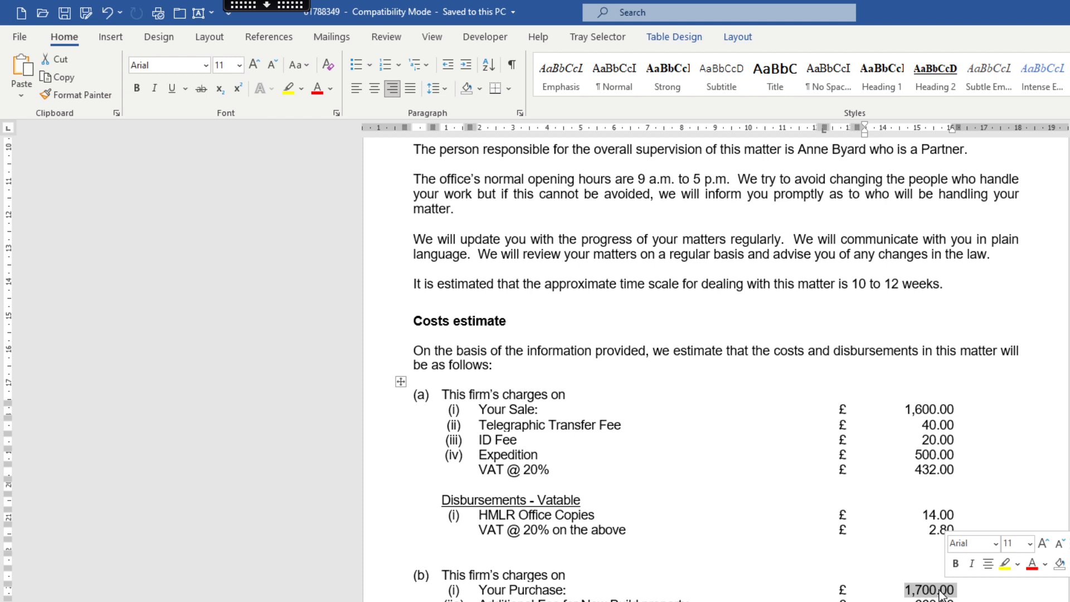
left_click_drag(915, 600, 957, 600)
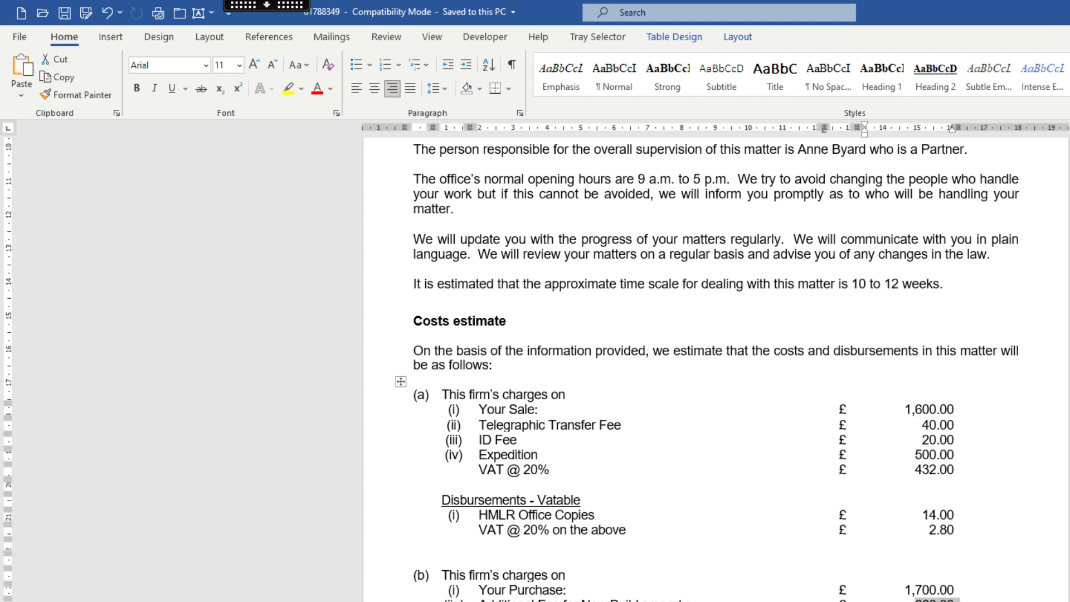
Examine the sale VAT, the purchase charges and disbursements, and the Charges and Expenses section in the client care document.
left_click(936, 600)
left_click_drag(915, 473, 937, 473)
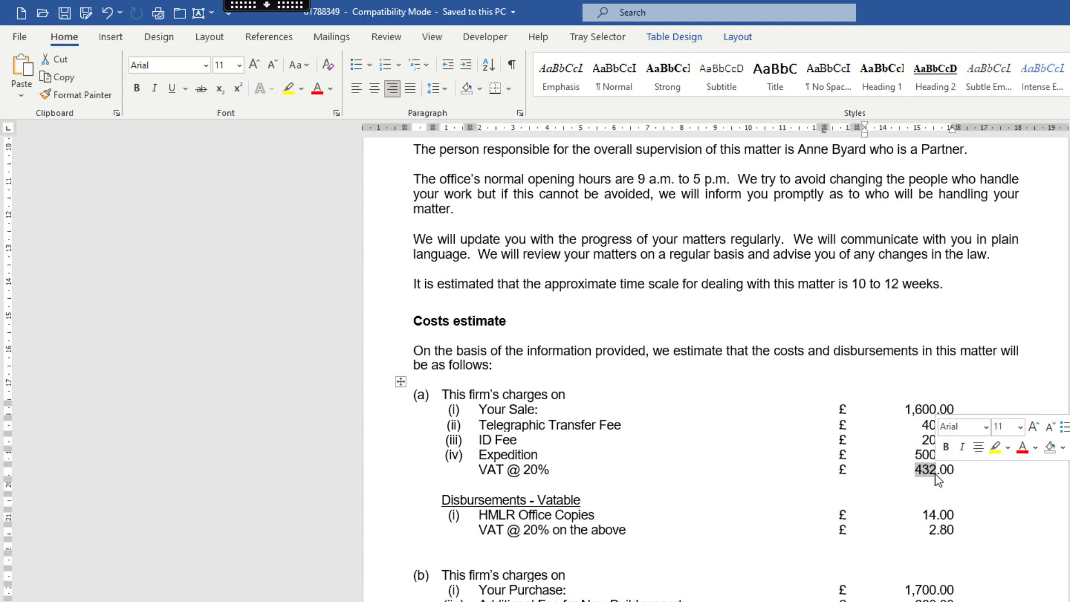
scroll(716, 367, "down", 6)
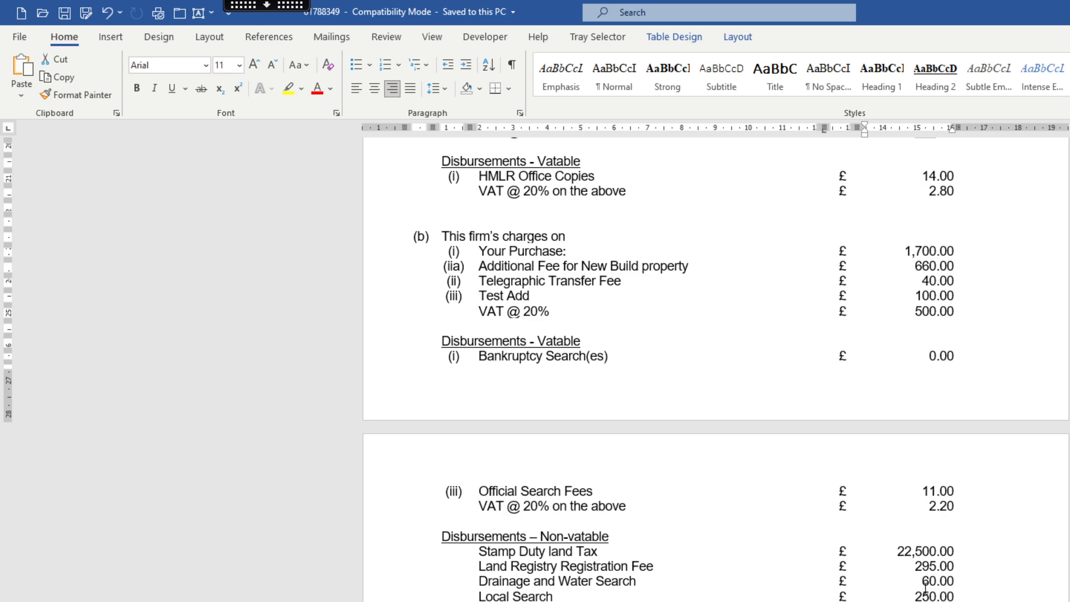
scroll(923, 588, "down", 12)
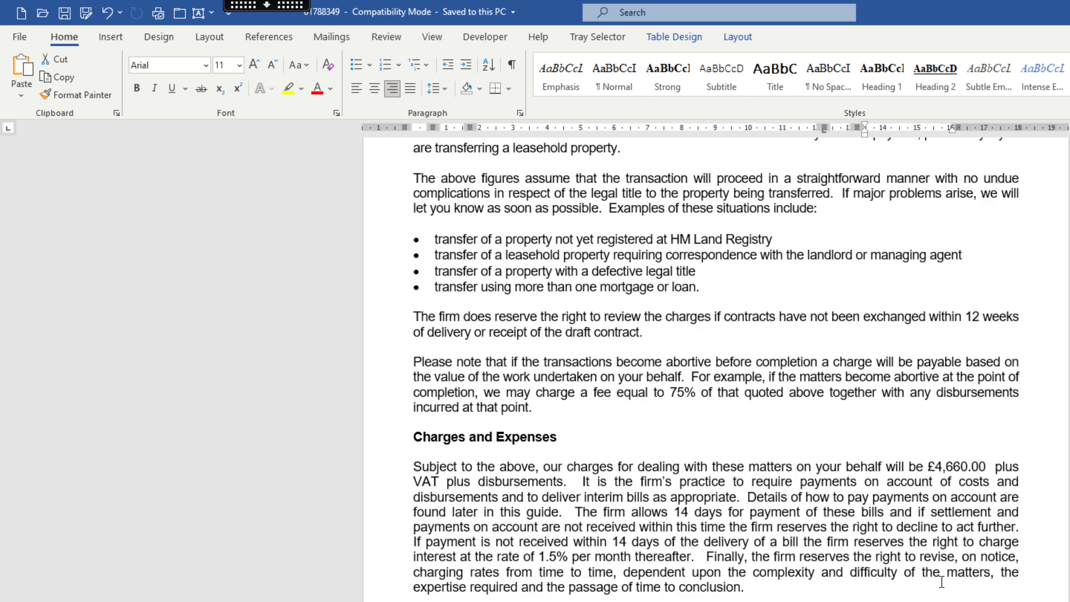
scroll(941, 582, "down", 4)
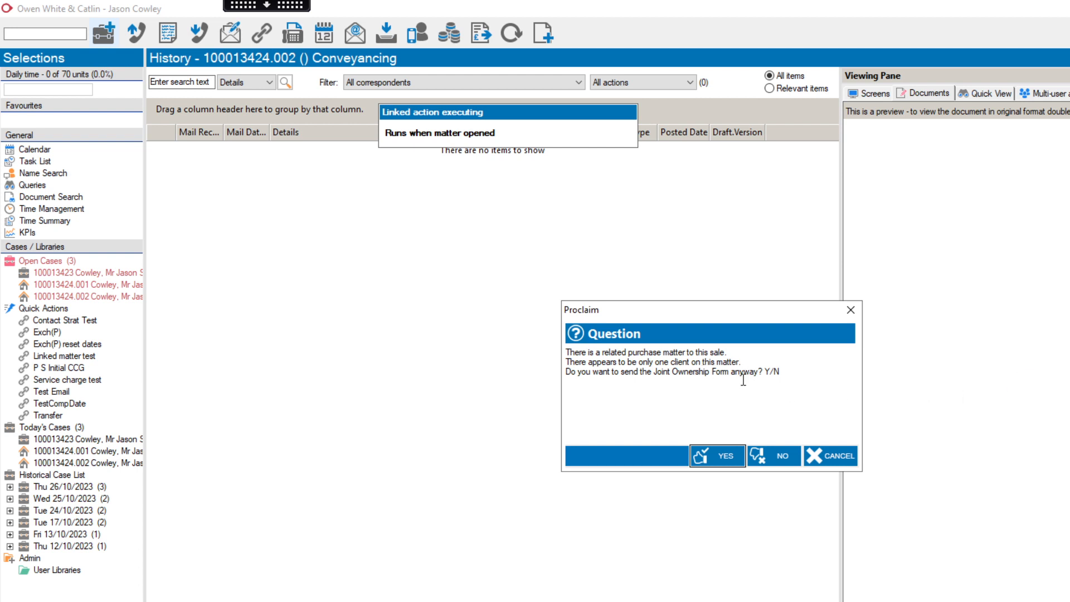
Include the Joint Ownership Form despite the single client, and review the generated client letter on the sale and purchase.
left_click(730, 455)
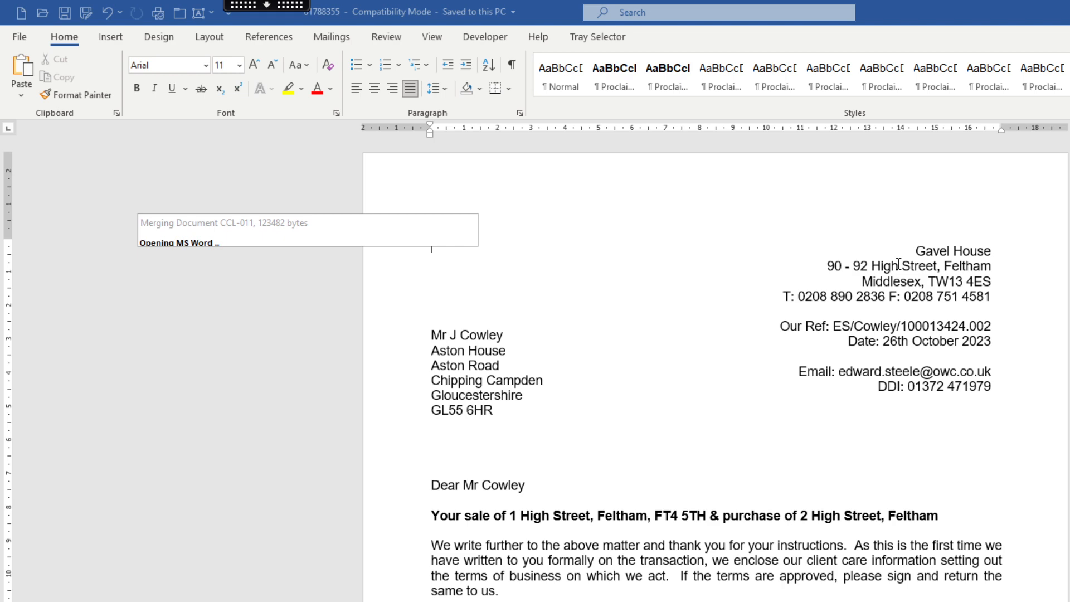
scroll(898, 265, "down", 7)
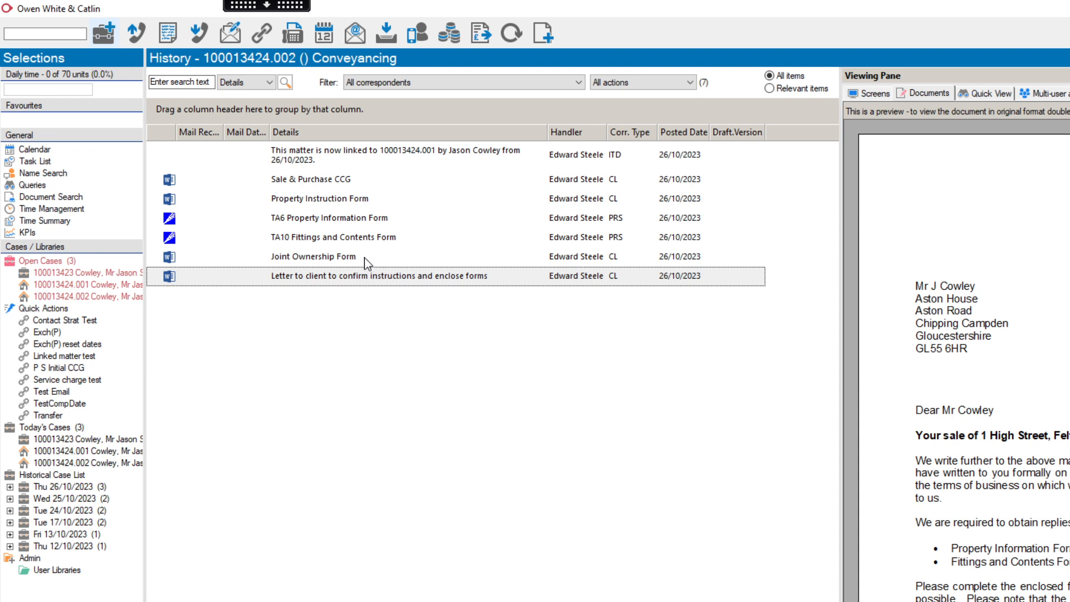
Review the sale matter's history, checking the linked matter note and reading through the Property Instruction Form.
left_click(356, 159)
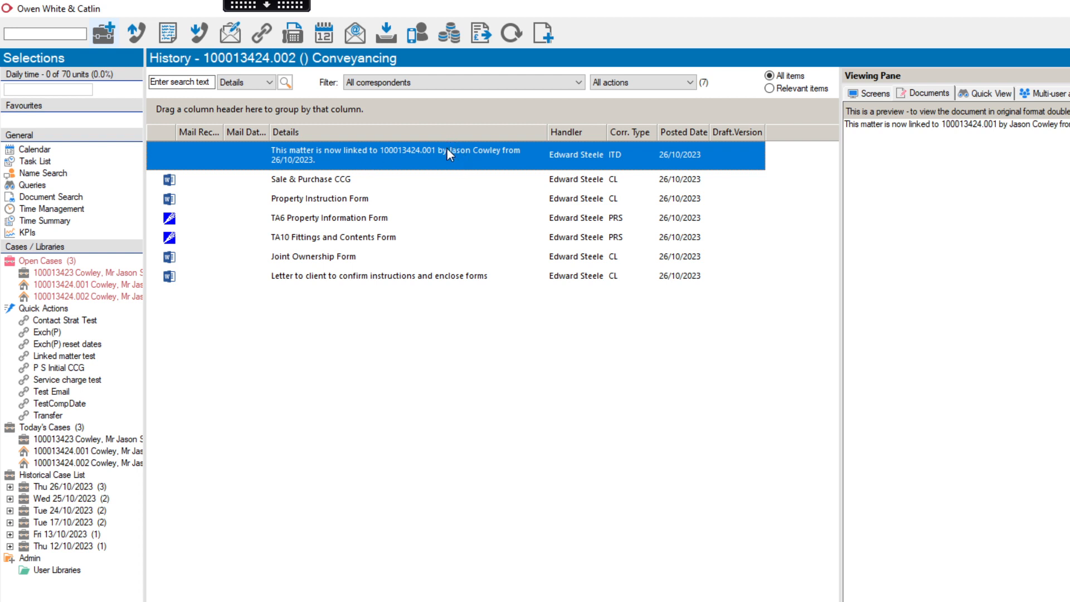
left_click(336, 209)
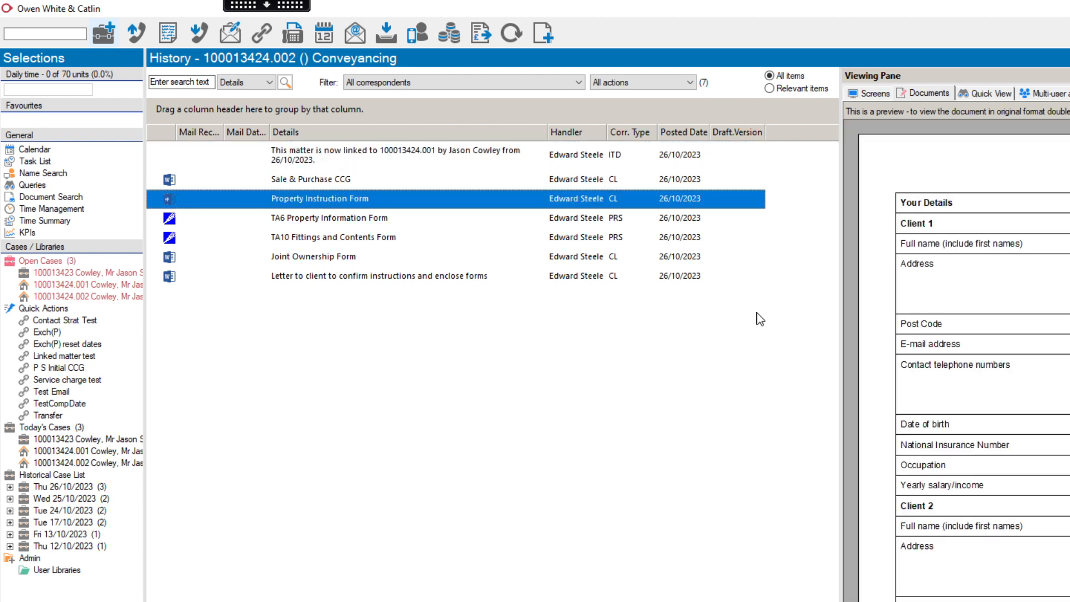
scroll(980, 339, "down", 5)
scroll(976, 339, "down", 5)
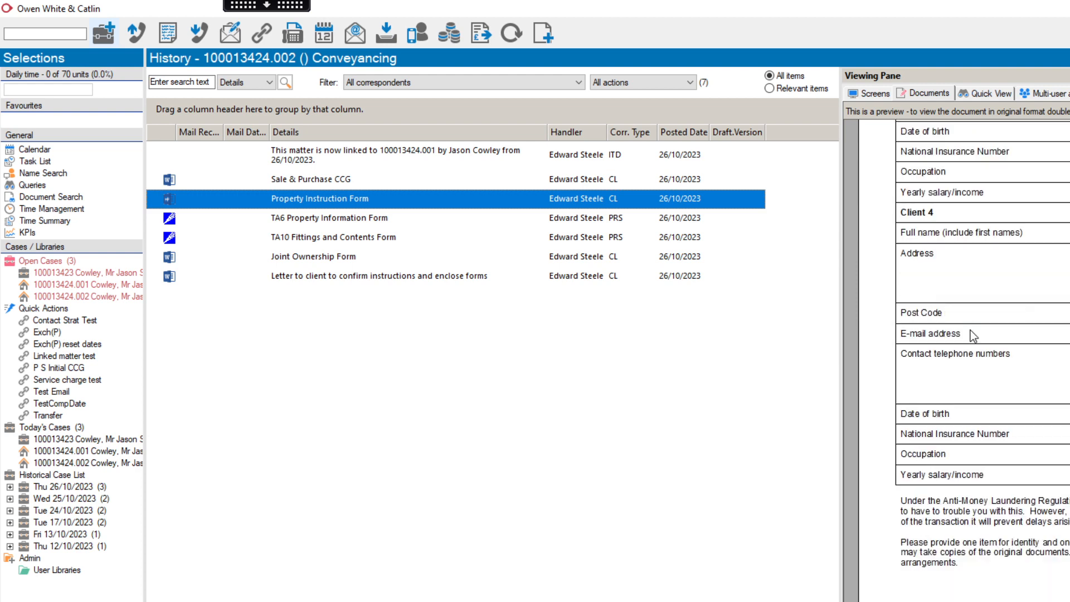
scroll(973, 336, "down", 10)
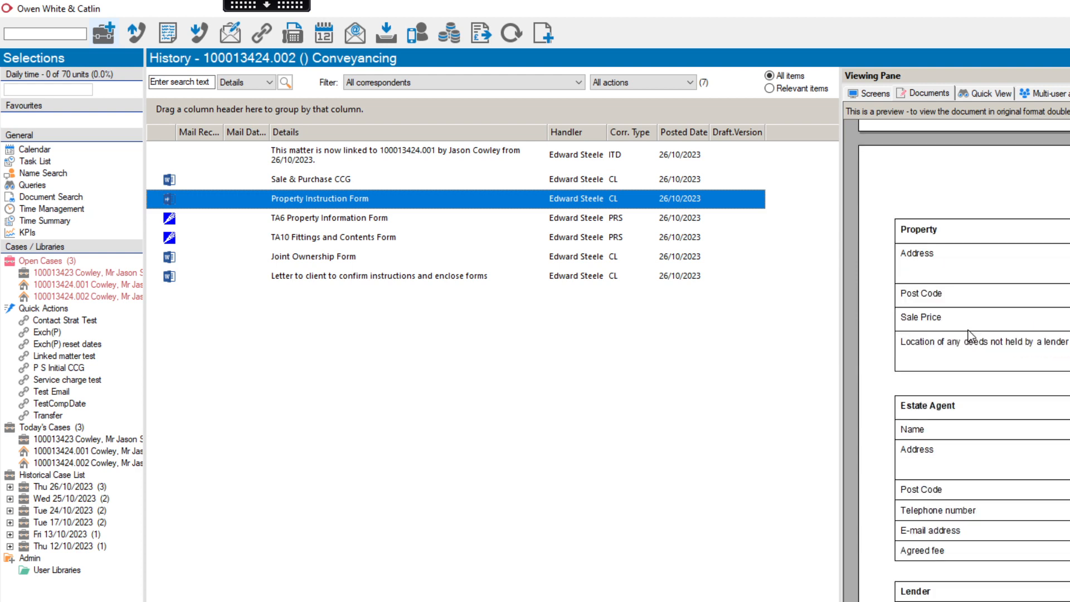
scroll(975, 338, "down", 10)
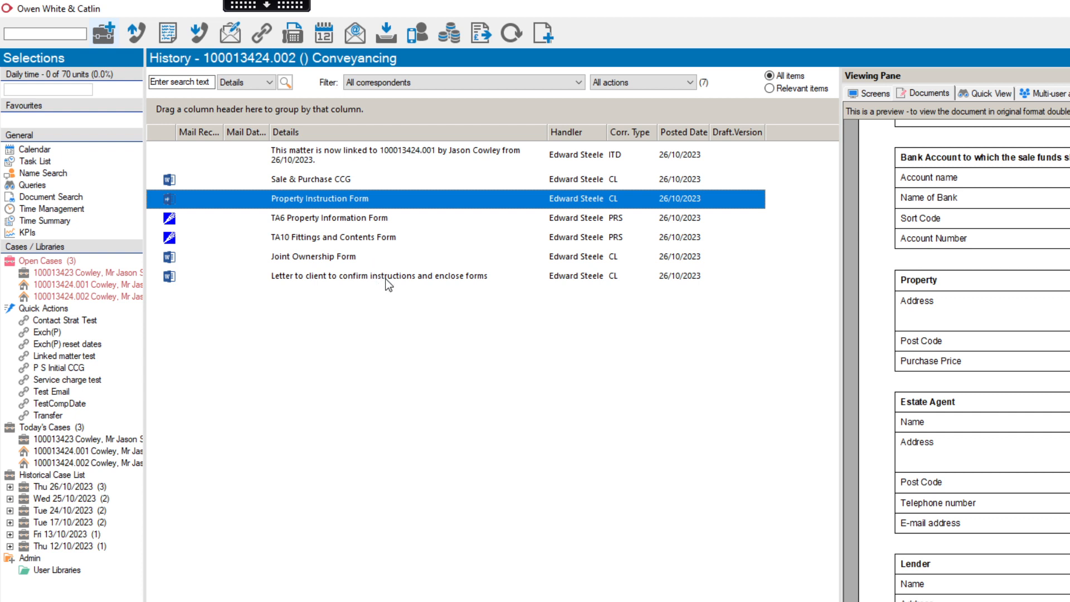
Check the linked case reference in the sale's case details and view the sale's progress action steps.
left_click(878, 93)
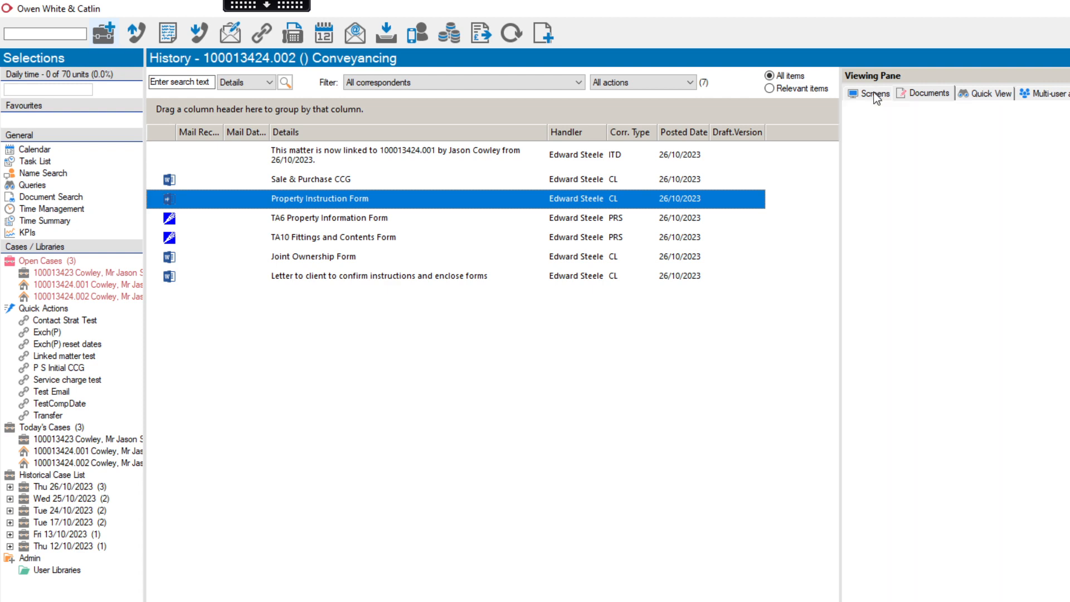
left_click(897, 111)
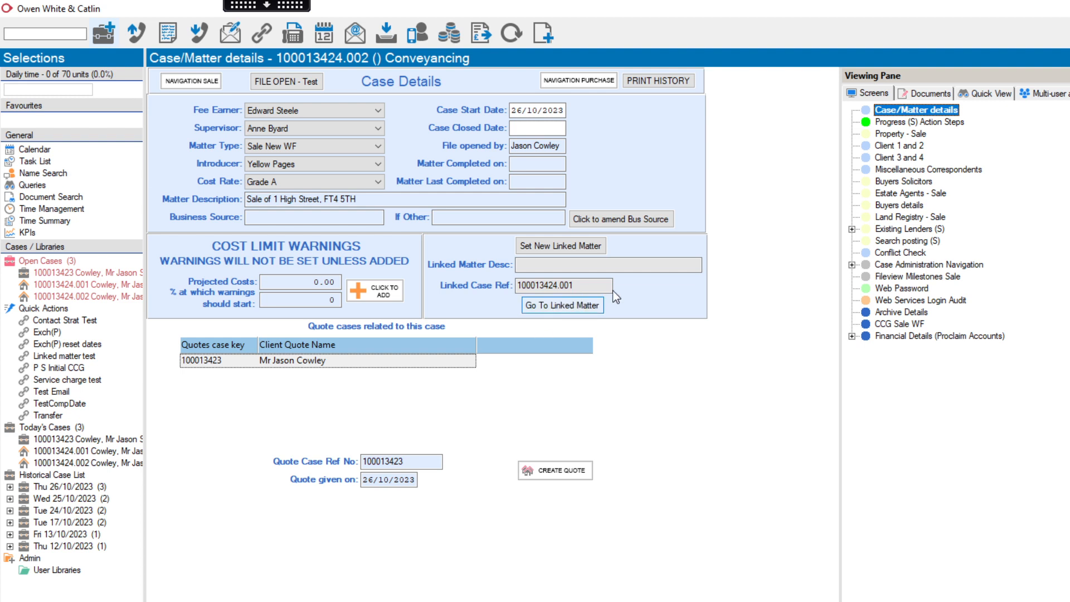
left_click(886, 125)
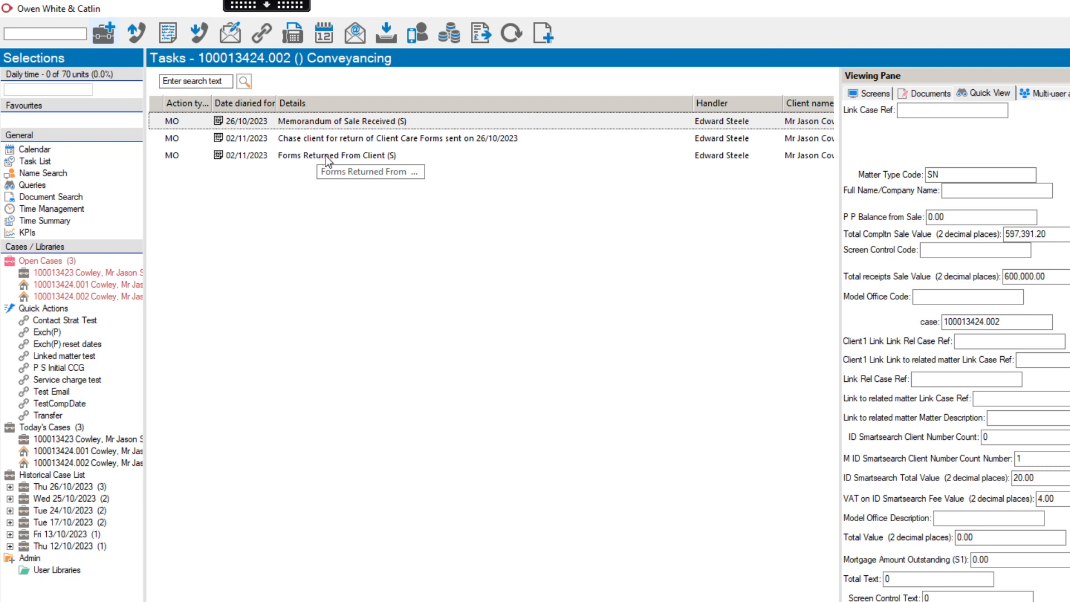
Return to the sale's case details and go to the linked purchase matter.
left_click(868, 95)
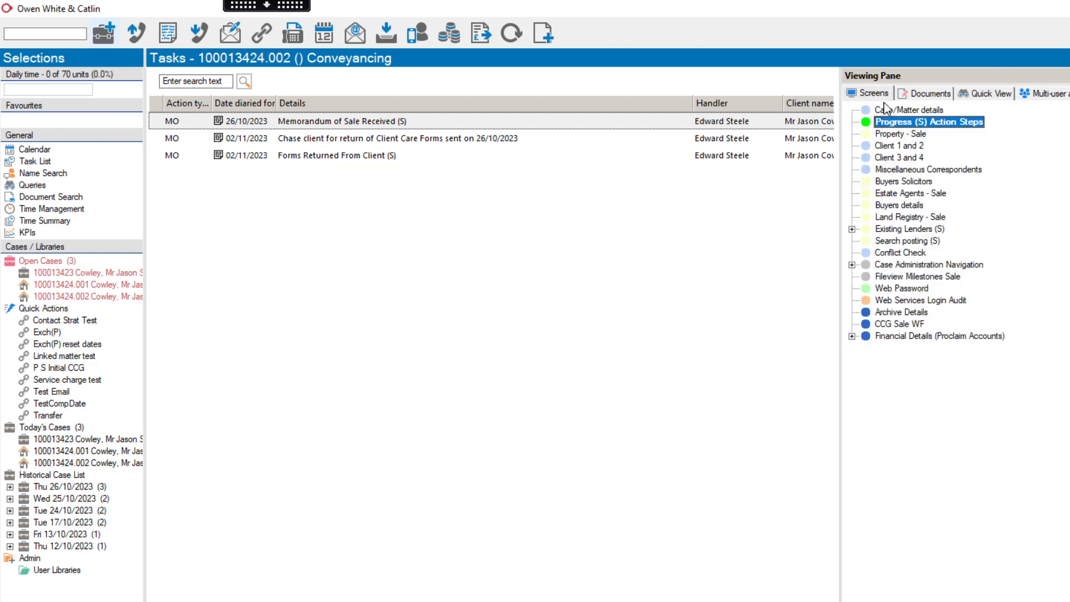
left_click(882, 111)
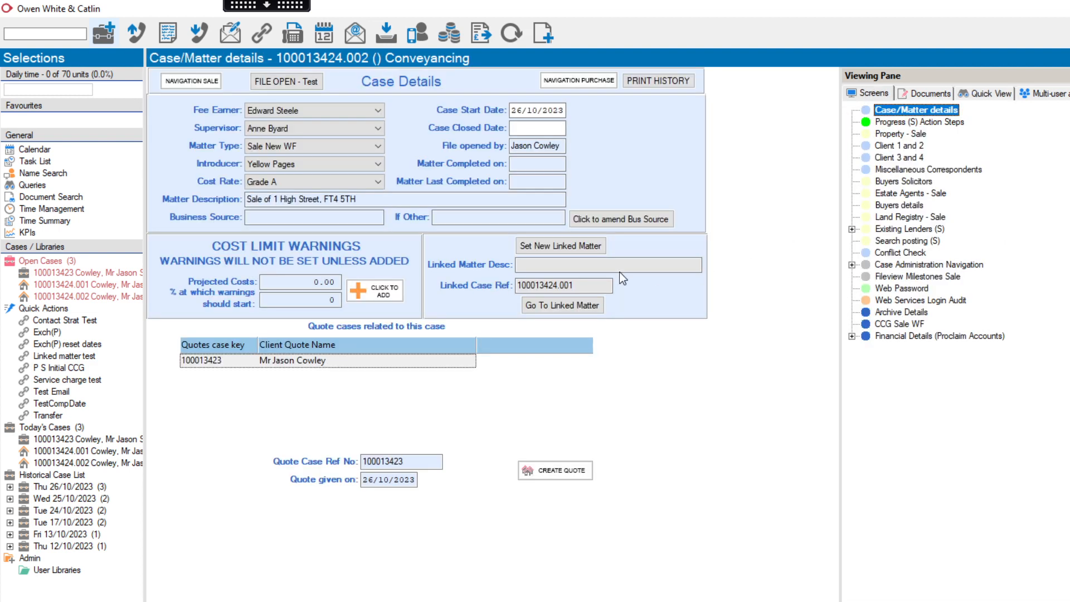
left_click(543, 306)
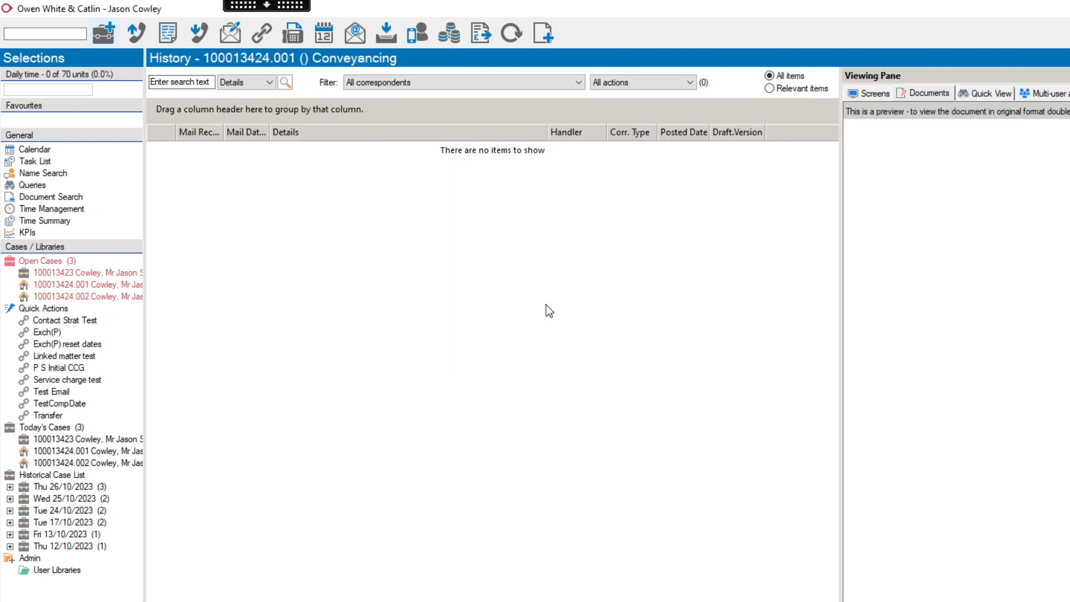
View the purchase matter's Progress (P) Action Steps and review its diarised tasks.
left_click(870, 93)
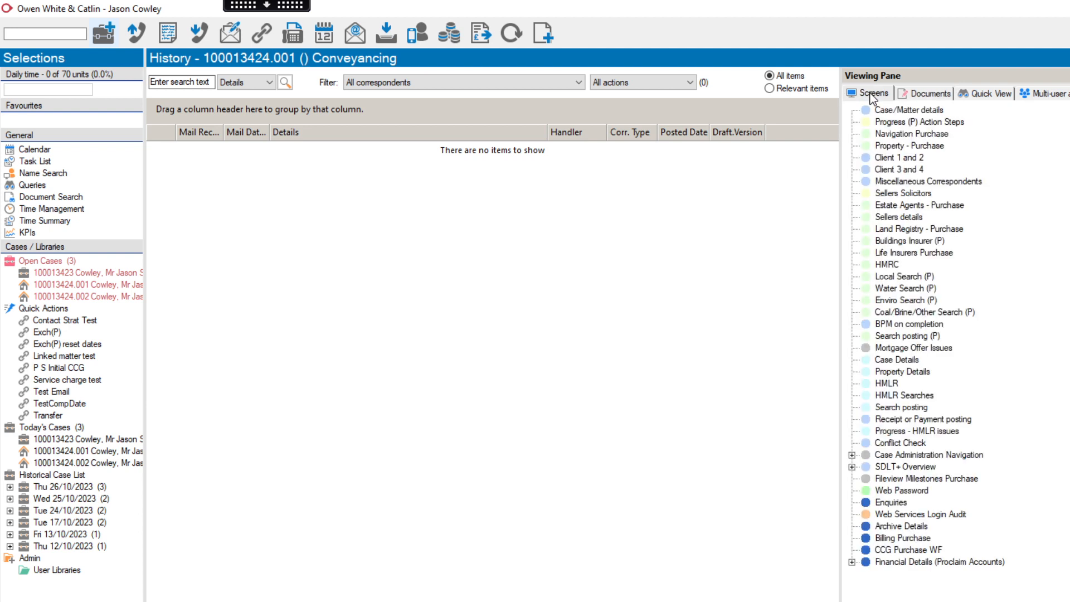
left_click(897, 125)
double_click(898, 124)
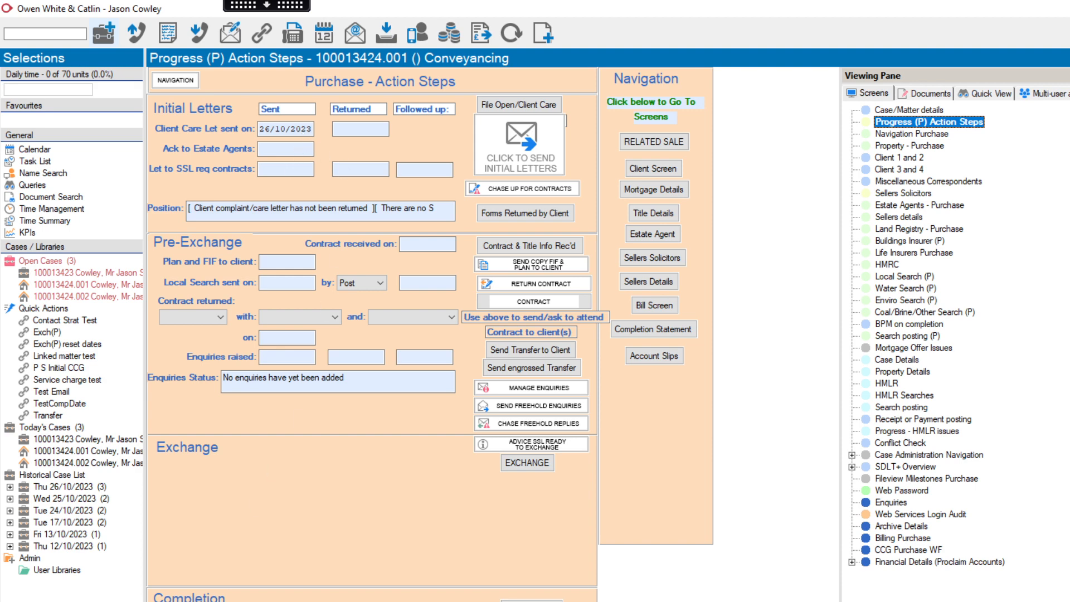
left_click(162, 601)
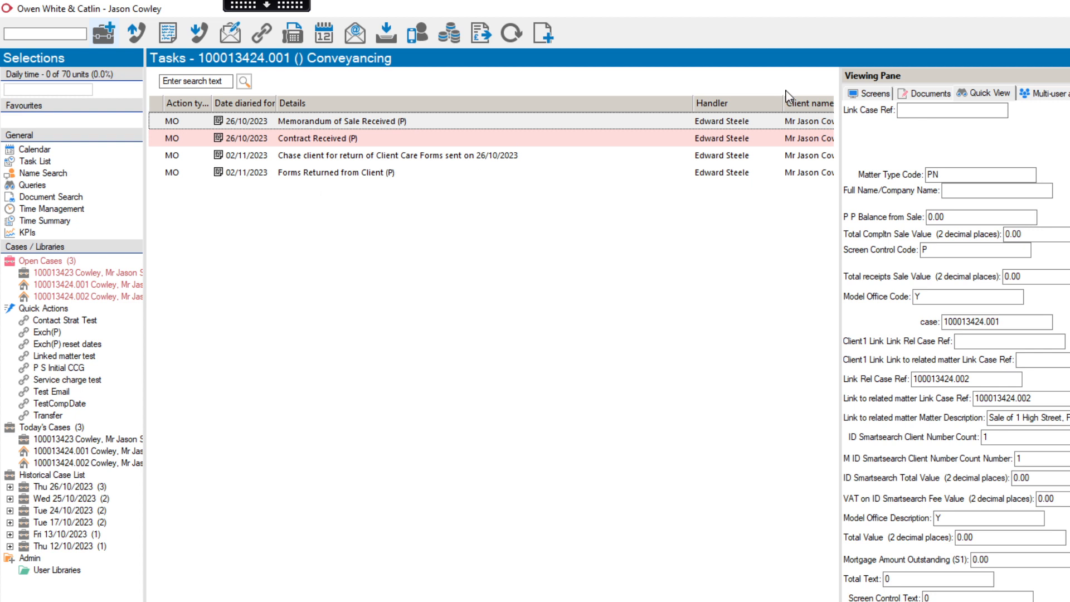
left_click(873, 94)
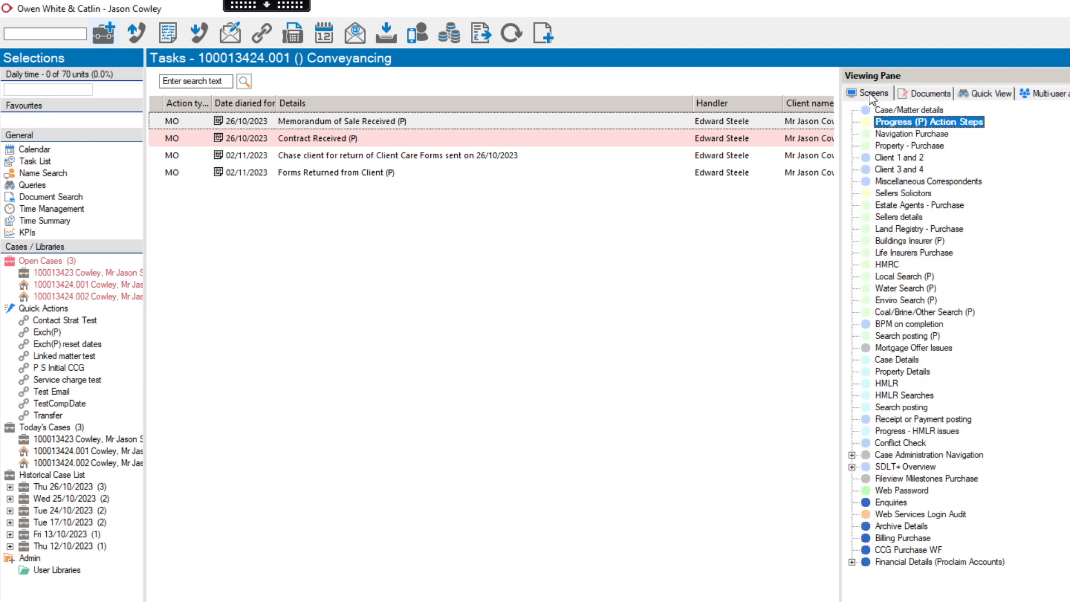